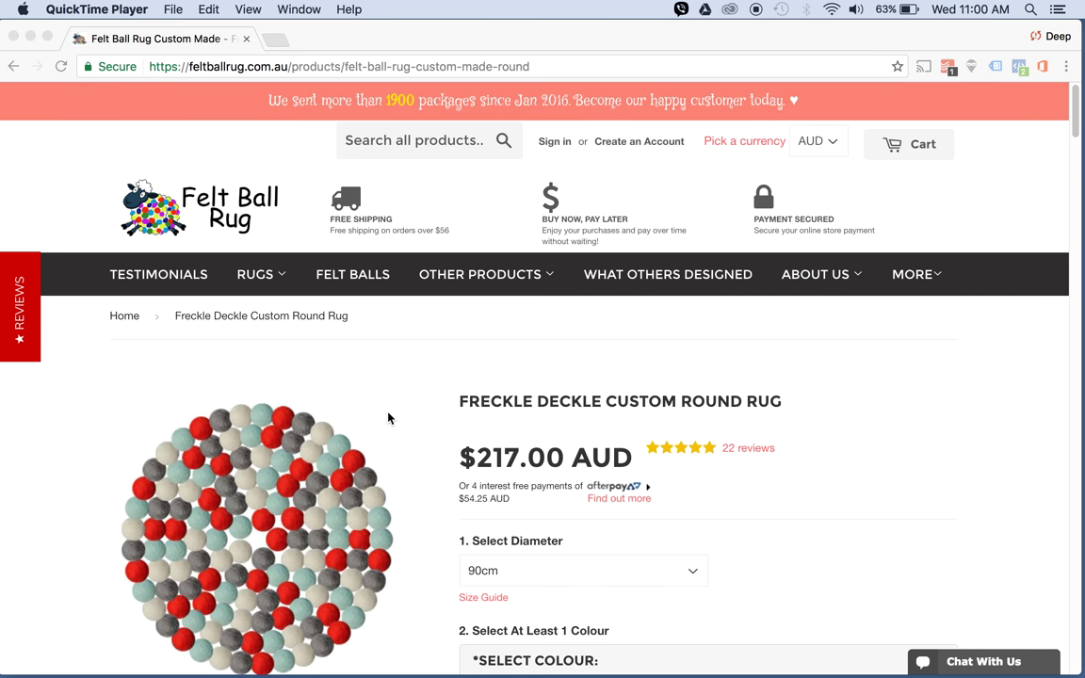
Choose a 100cm diameter for the Freckle Deckle rug and note the $277.00 price.
{"action": "scroll", "coordinate": [419, 418], "scroll_direction": "down", "scroll_amount": 1}
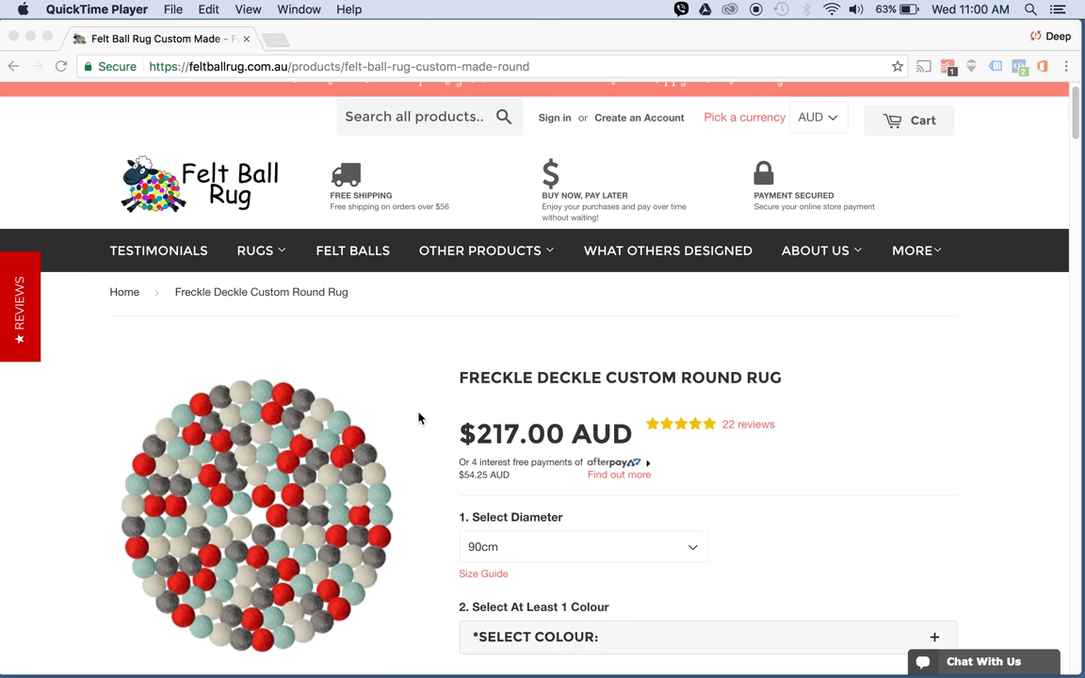
{"action": "scroll", "coordinate": [420, 418], "scroll_direction": "down", "scroll_amount": 1}
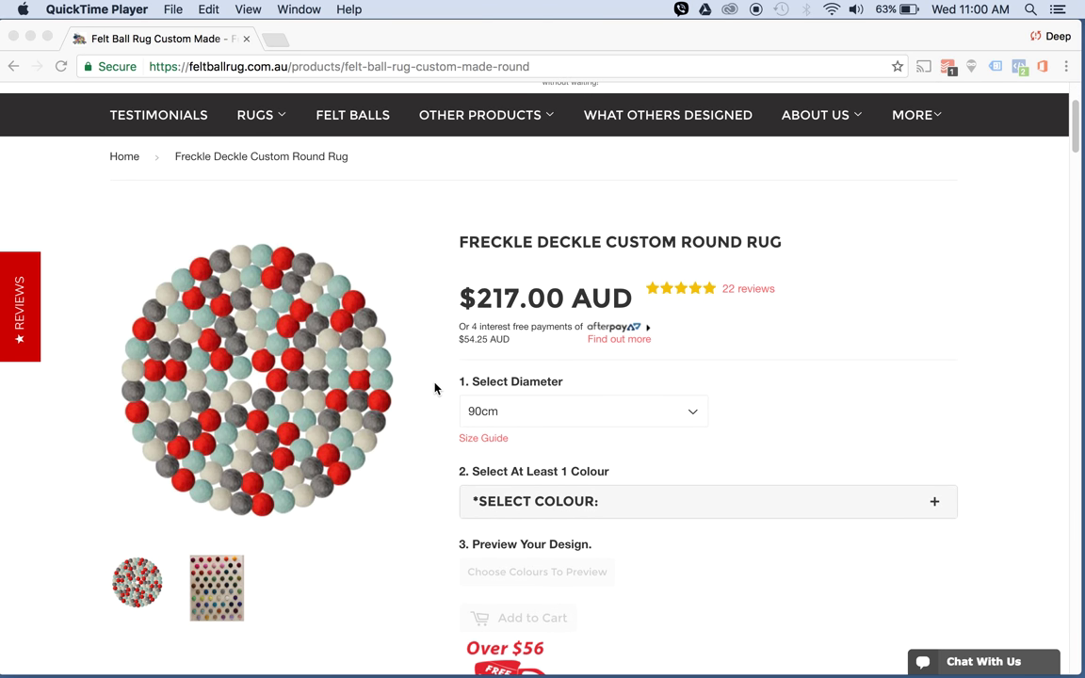
{"action": "scroll", "coordinate": [434, 387], "scroll_direction": "down", "scroll_amount": 1}
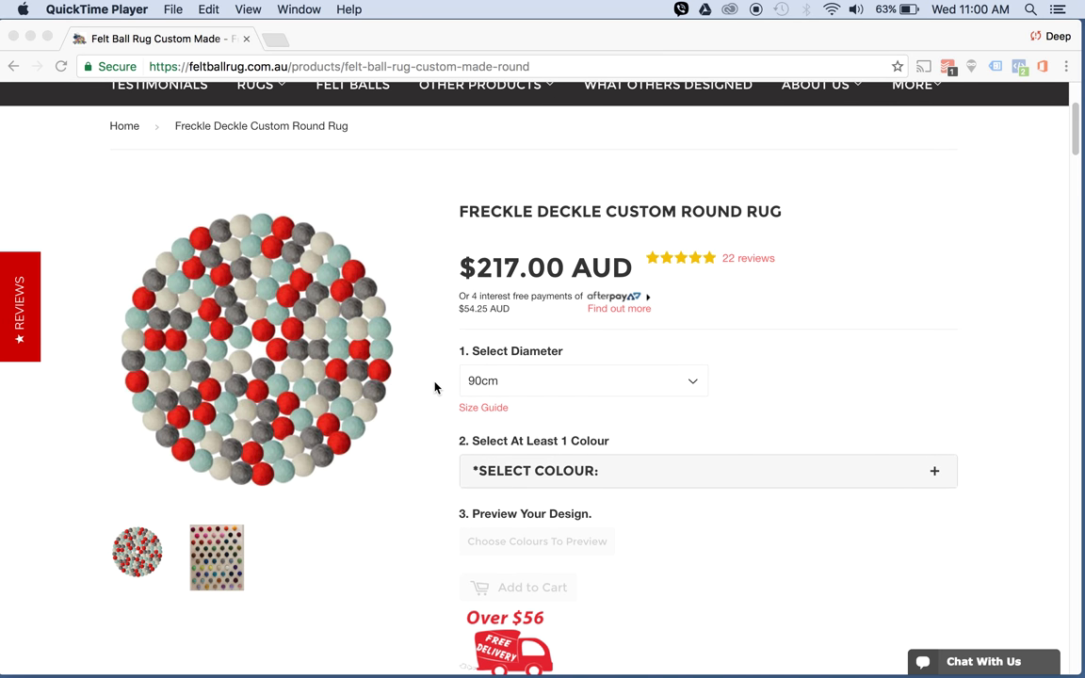
{"action": "scroll", "coordinate": [434, 387], "scroll_direction": "up", "scroll_amount": 2}
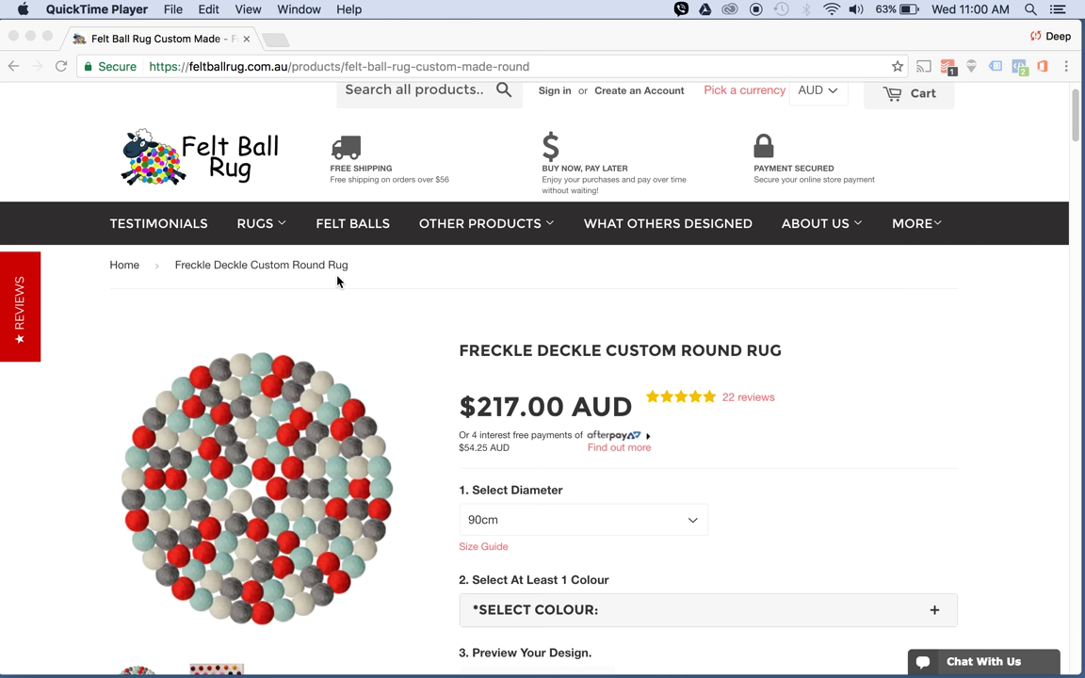
{"action": "scroll", "coordinate": [412, 455], "scroll_direction": "down", "scroll_amount": 1}
{"action": "scroll", "coordinate": [409, 457], "scroll_direction": "down", "scroll_amount": 1}
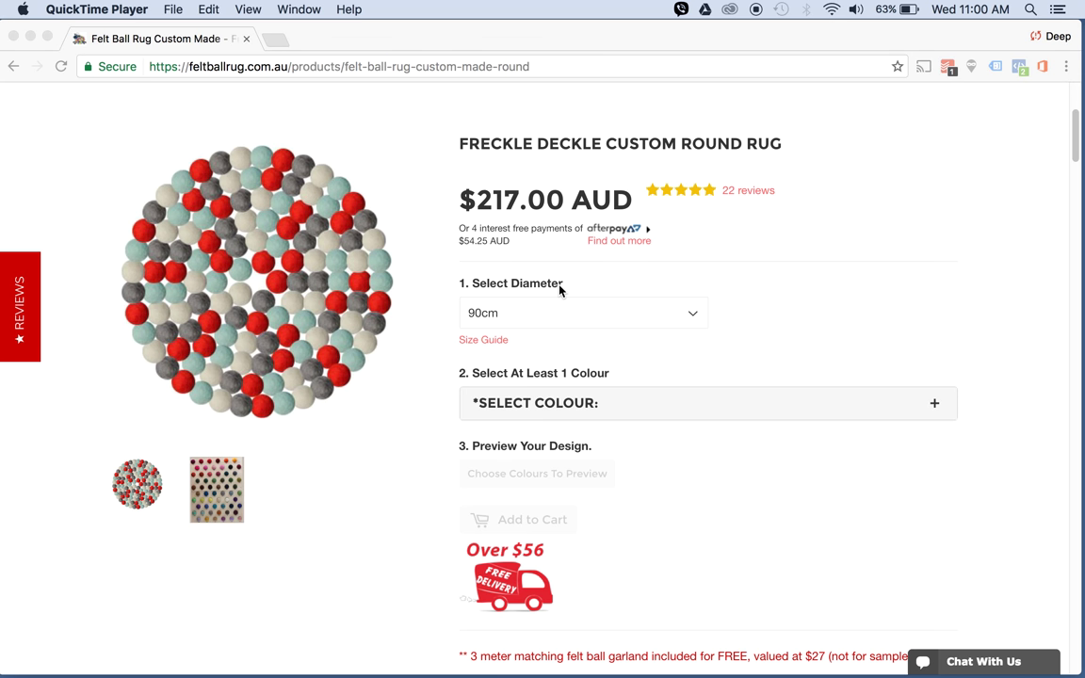
{"action": "left_click", "coordinate": [554, 321]}
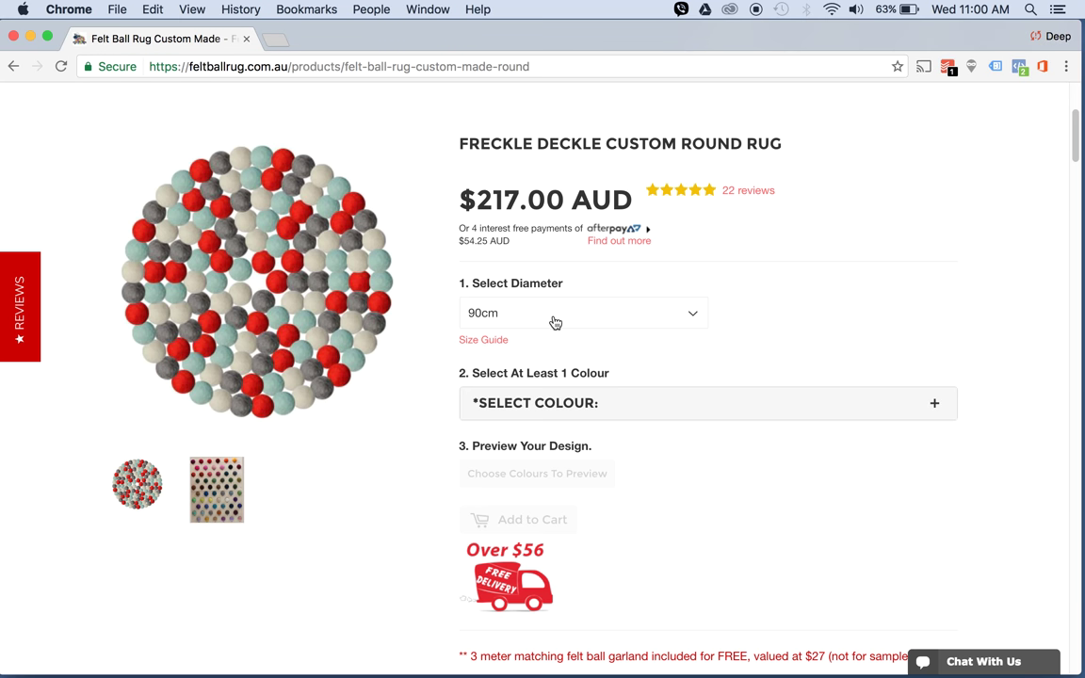
{"action": "left_click", "coordinate": [554, 320]}
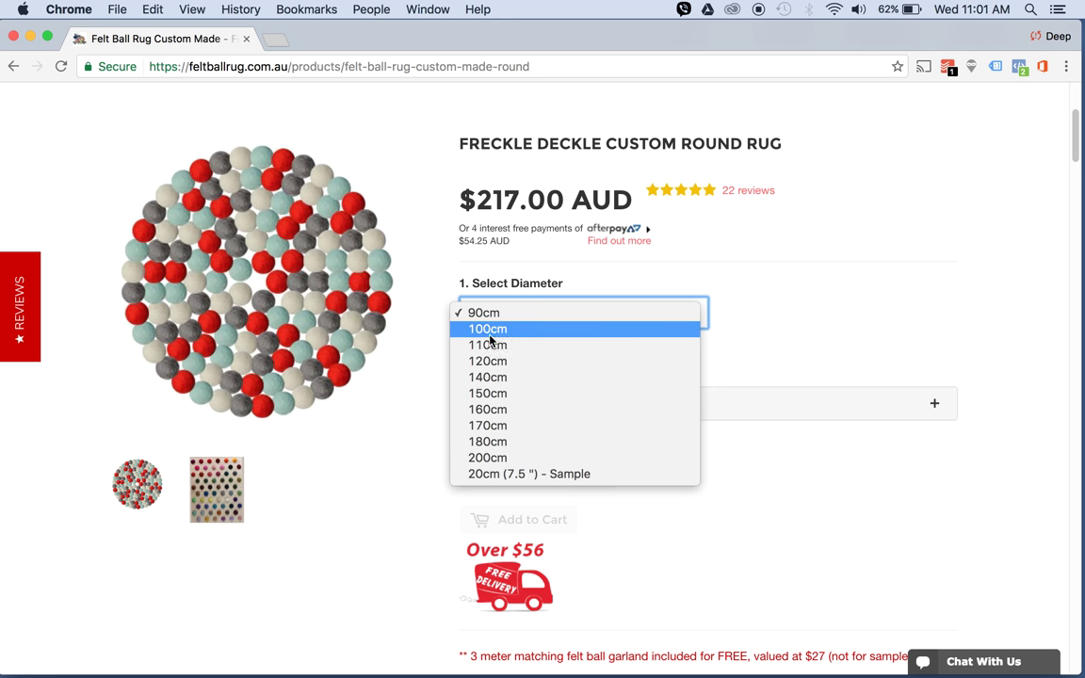
{"action": "left_click", "coordinate": [489, 330]}
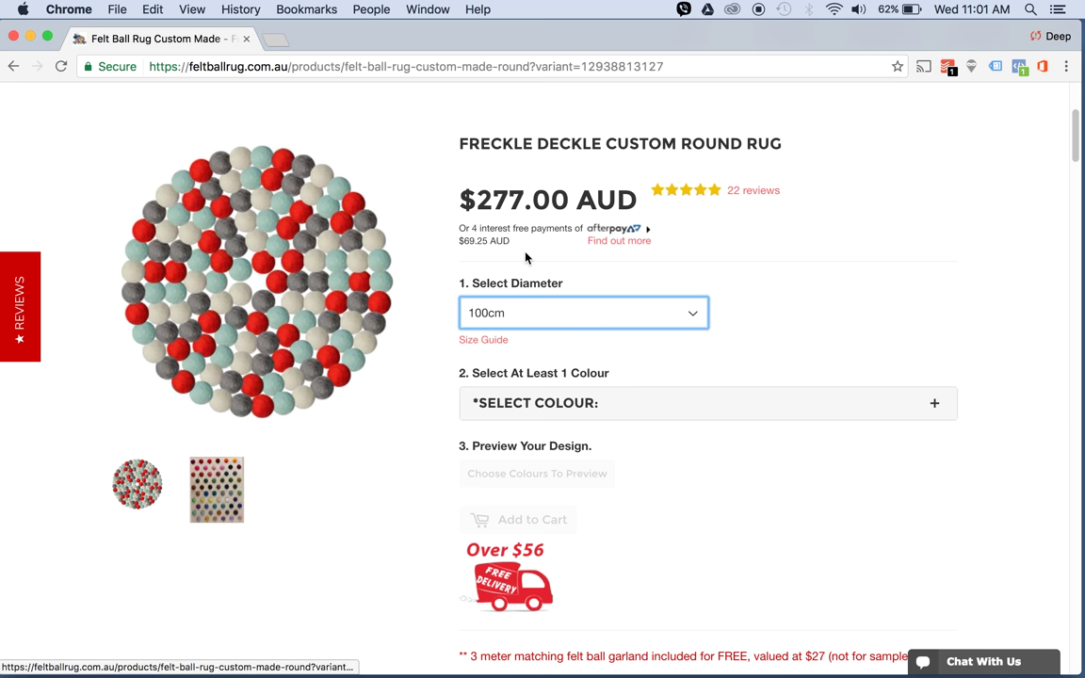
{"action": "left_click_drag", "start_coordinate": [476, 200], "coordinate": [597, 200]}
Compare the 140cm price, then return the diameter to 100cm.
{"action": "left_click", "coordinate": [538, 316]}
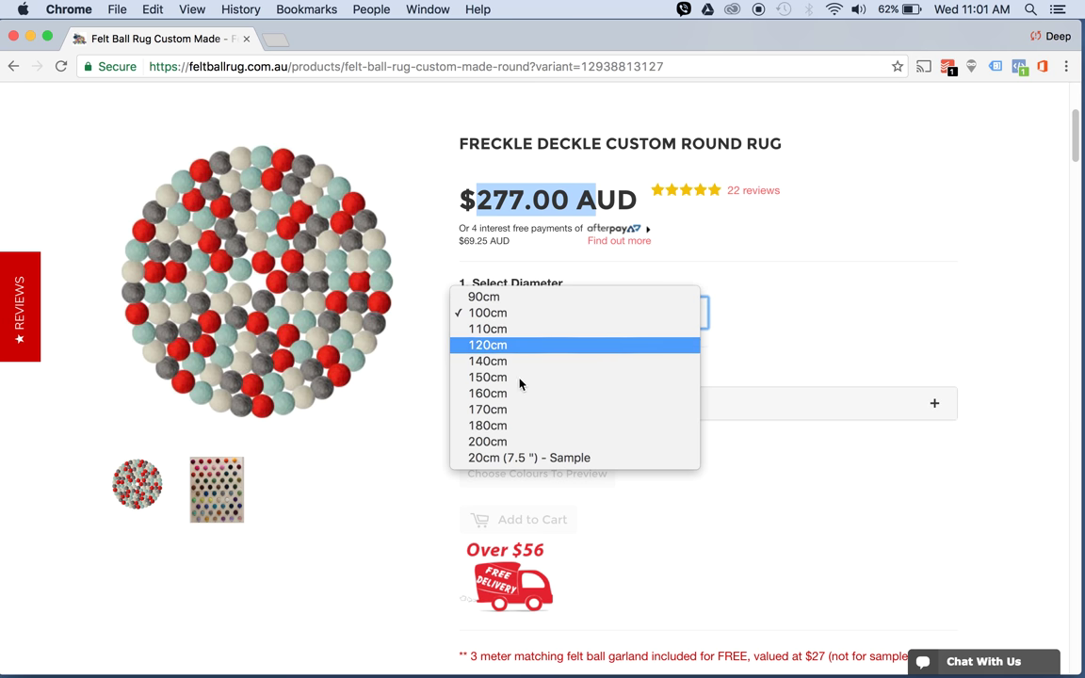
{"action": "left_click", "coordinate": [497, 363]}
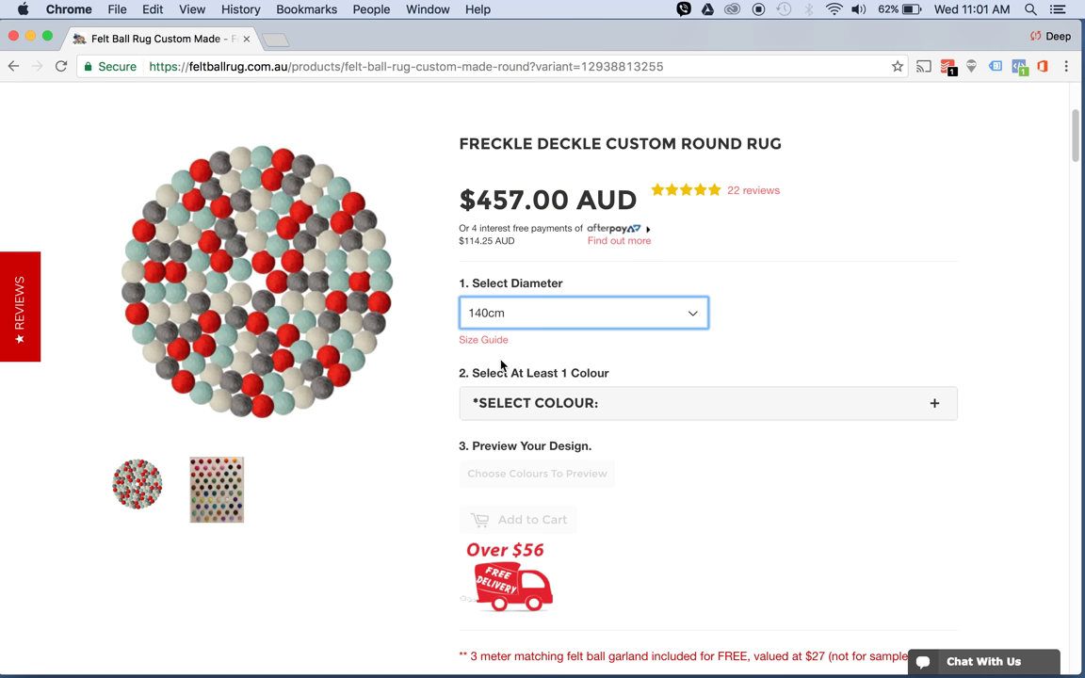
{"action": "left_click", "coordinate": [516, 316]}
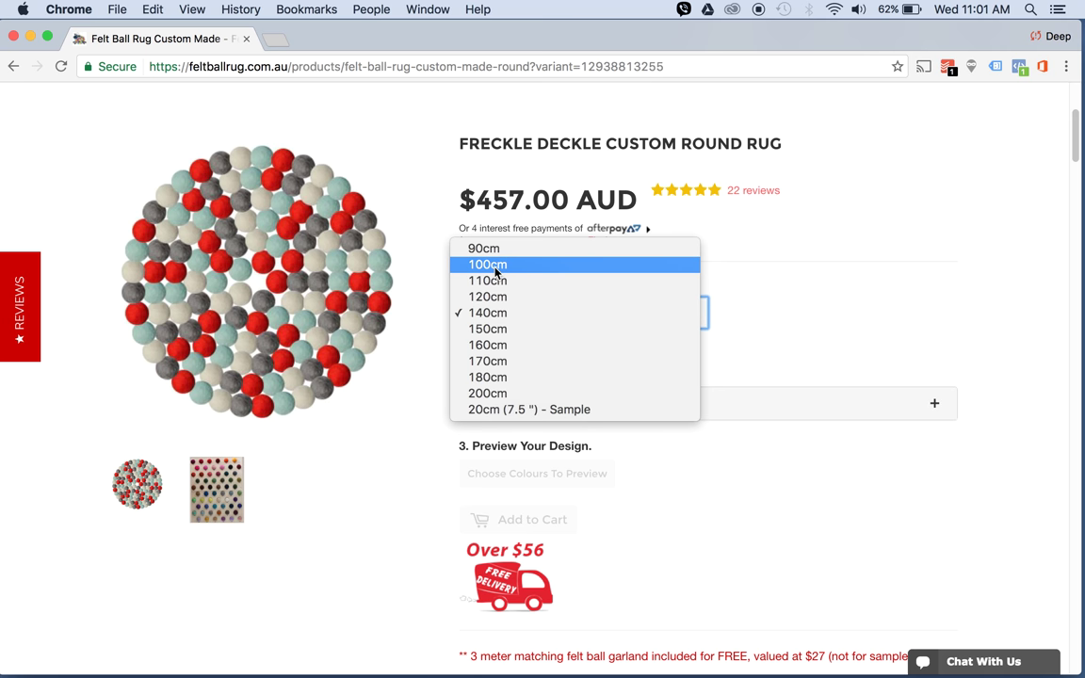
{"action": "key", "text": "Escape"}
{"action": "key", "text": "Up"}
{"action": "key", "text": "Up"}
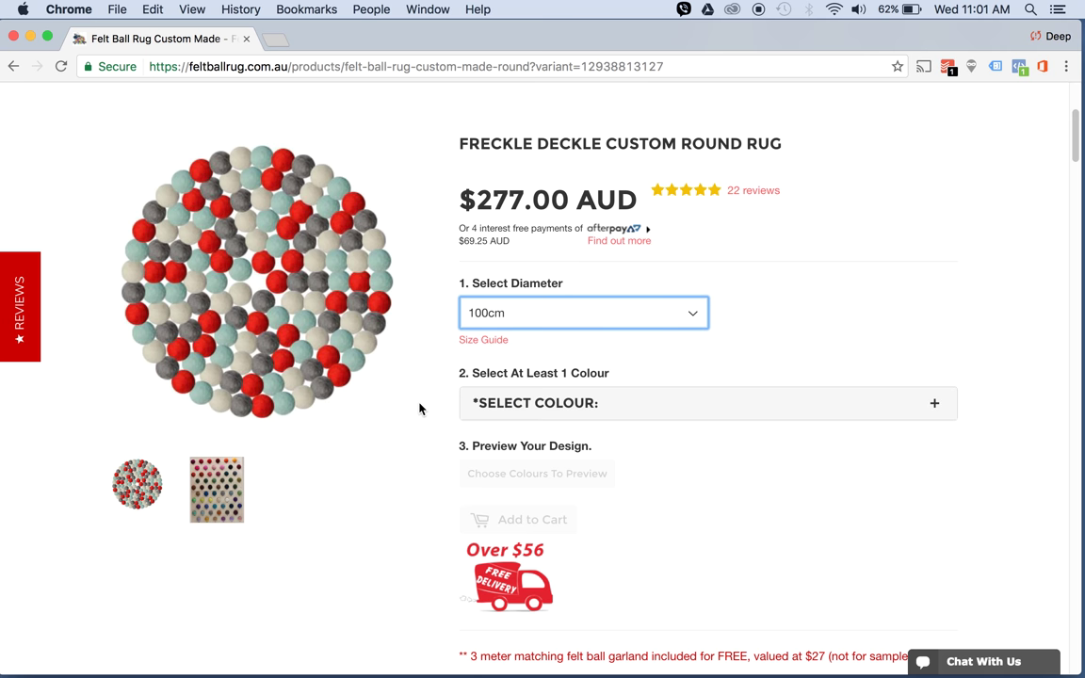
{"action": "left_click", "coordinate": [419, 407]}
{"action": "scroll", "coordinate": [394, 499], "scroll_direction": "down", "scroll_amount": 1}
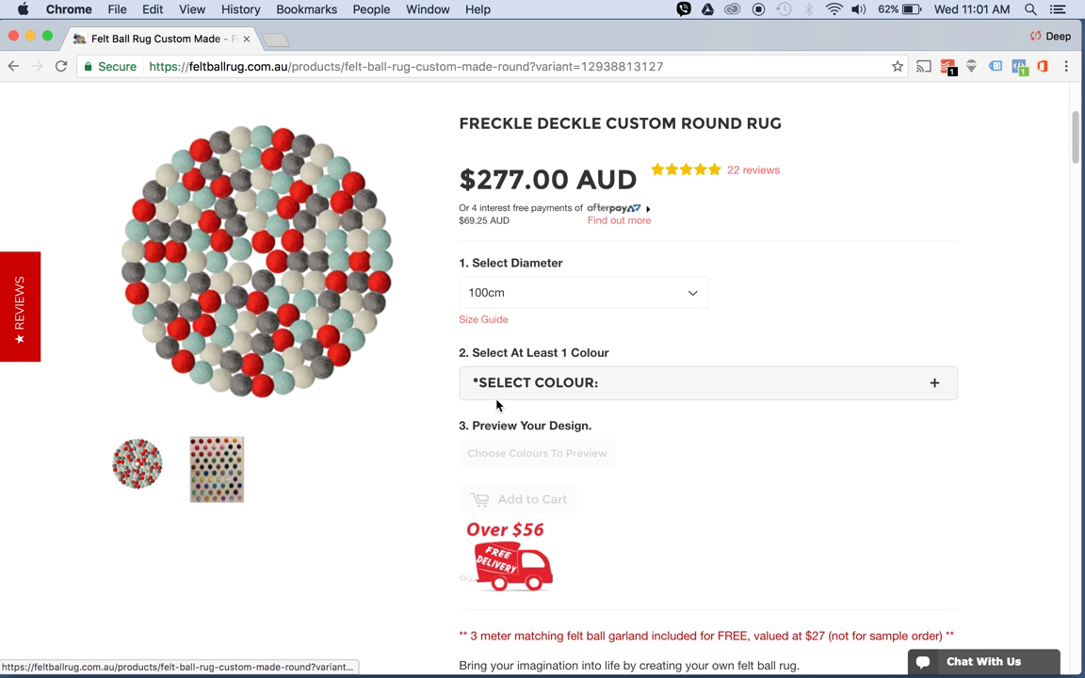
{"action": "left_click_drag", "start_coordinate": [474, 354], "coordinate": [614, 356]}
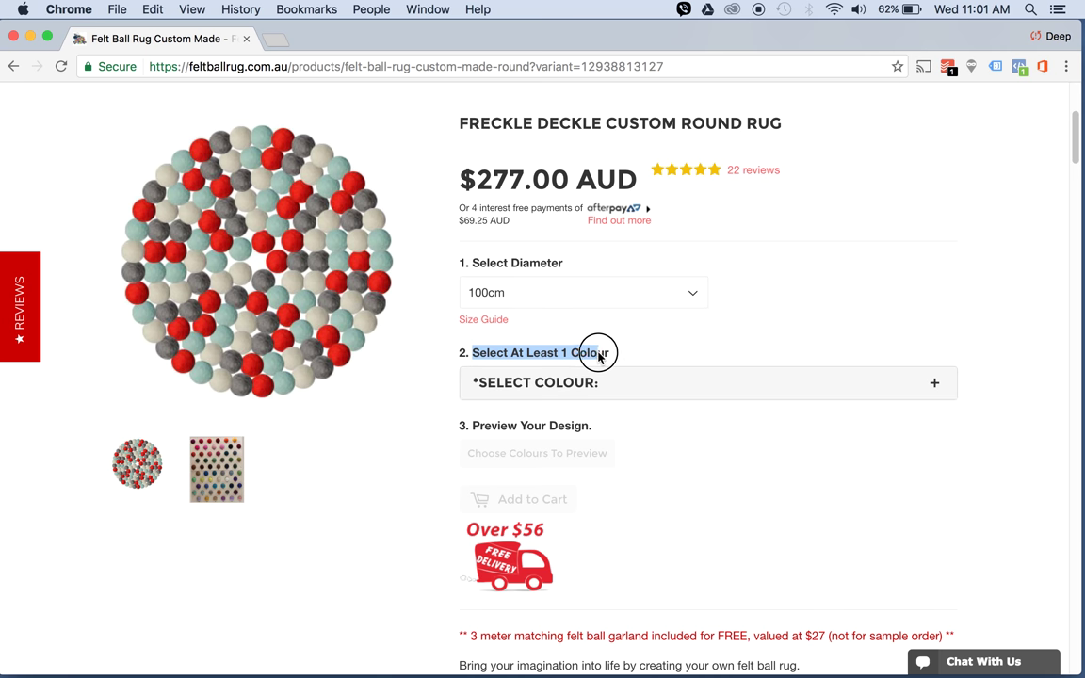
{"action": "left_click", "coordinate": [568, 390]}
{"action": "scroll", "coordinate": [502, 443], "scroll_direction": "down", "scroll_amount": 2}
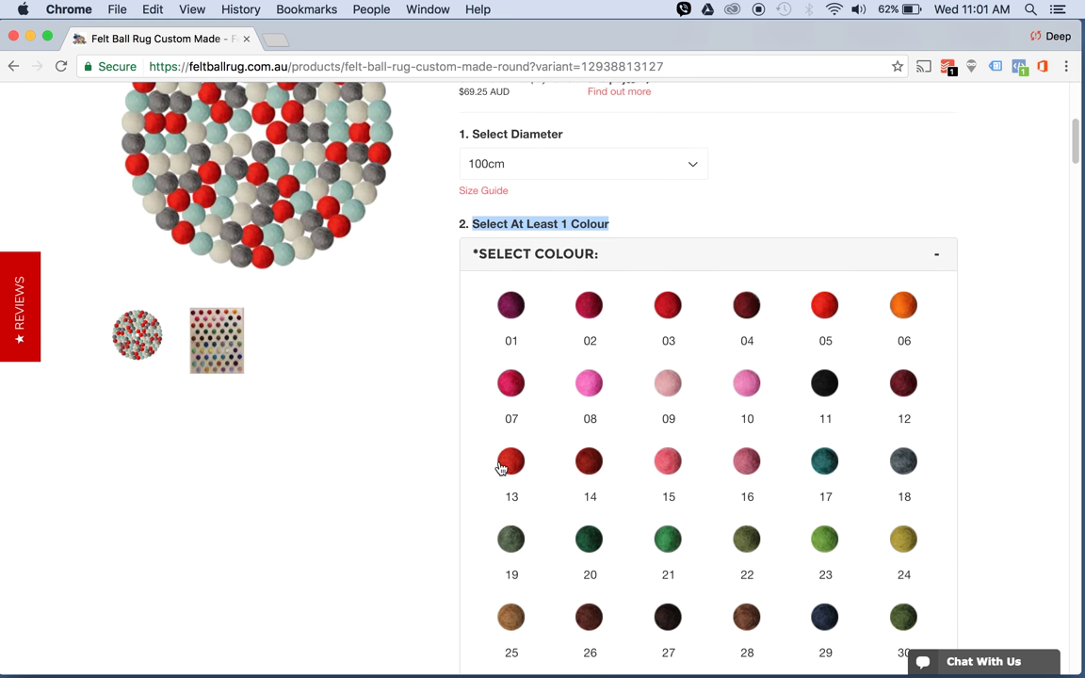
{"action": "scroll", "coordinate": [501, 468], "scroll_direction": "down", "scroll_amount": 2}
{"action": "scroll", "coordinate": [501, 468], "scroll_direction": "down", "scroll_amount": 2}
{"action": "scroll", "coordinate": [501, 468], "scroll_direction": "down", "scroll_amount": 5}
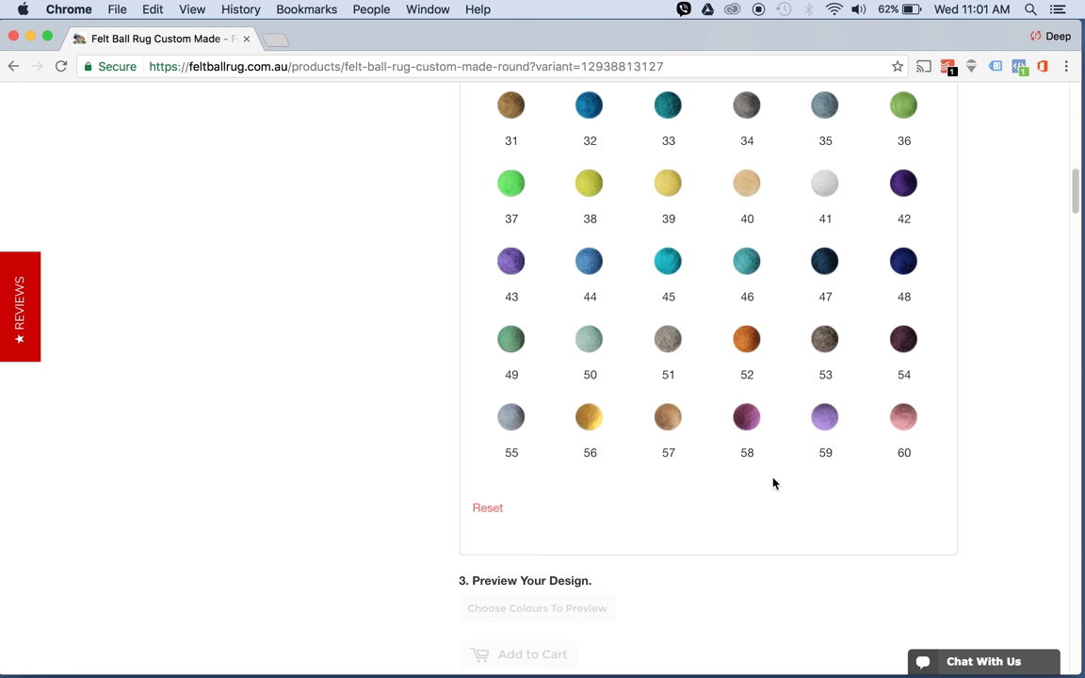
{"action": "scroll", "coordinate": [772, 483], "scroll_direction": "up", "scroll_amount": 2}
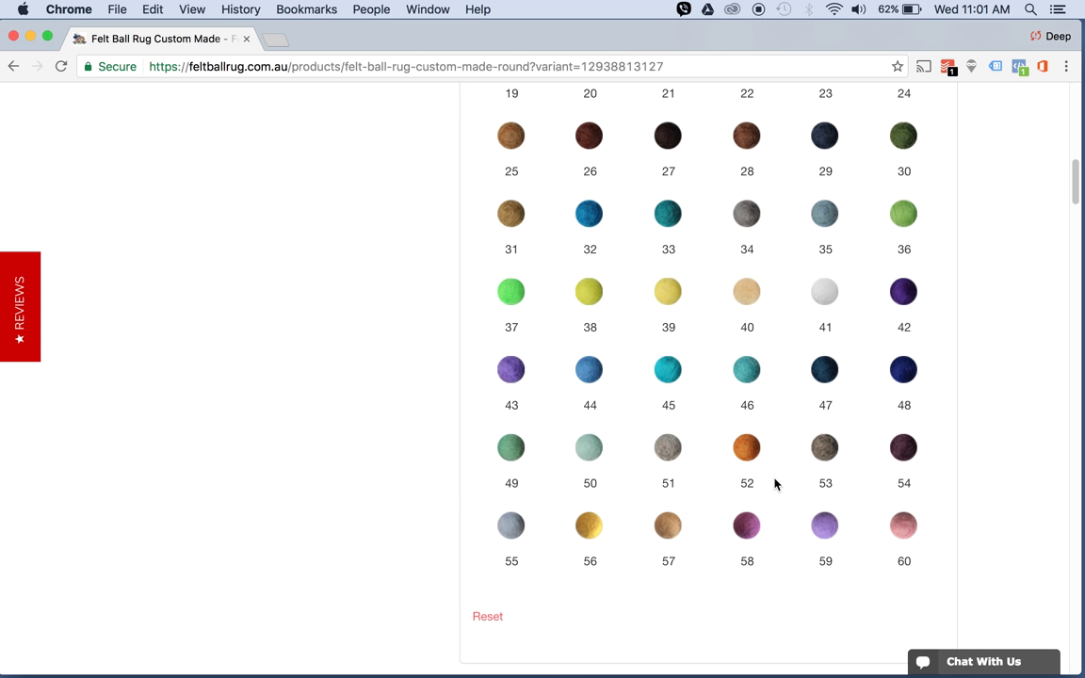
{"action": "scroll", "coordinate": [774, 483], "scroll_direction": "up", "scroll_amount": 2}
{"action": "scroll", "coordinate": [774, 484], "scroll_direction": "up", "scroll_amount": 3}
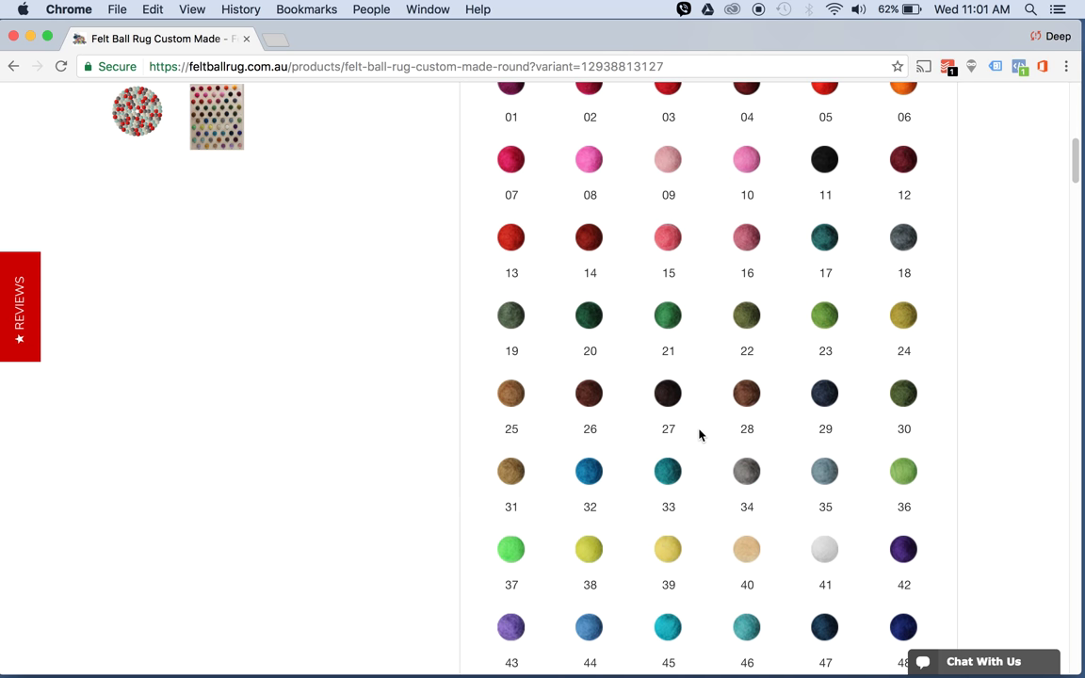
{"action": "scroll", "coordinate": [699, 434], "scroll_direction": "up", "scroll_amount": 3}
{"action": "scroll", "coordinate": [699, 434], "scroll_direction": "down", "scroll_amount": 1}
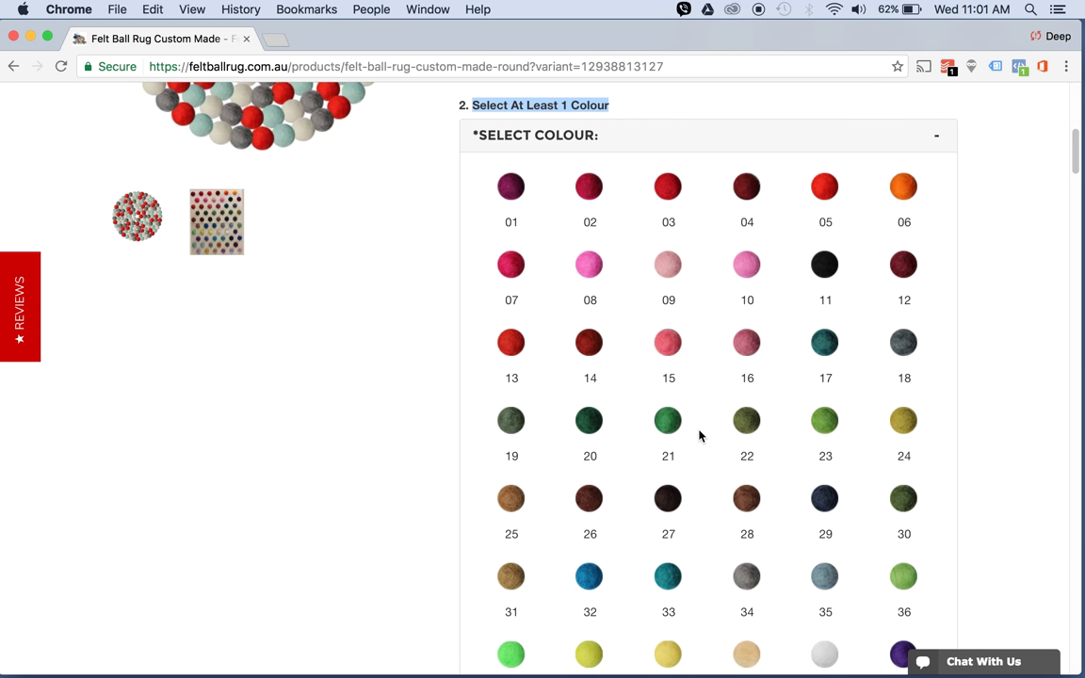
{"action": "scroll", "coordinate": [699, 434], "scroll_direction": "down", "scroll_amount": 4}
{"action": "scroll", "coordinate": [700, 435], "scroll_direction": "up", "scroll_amount": 3}
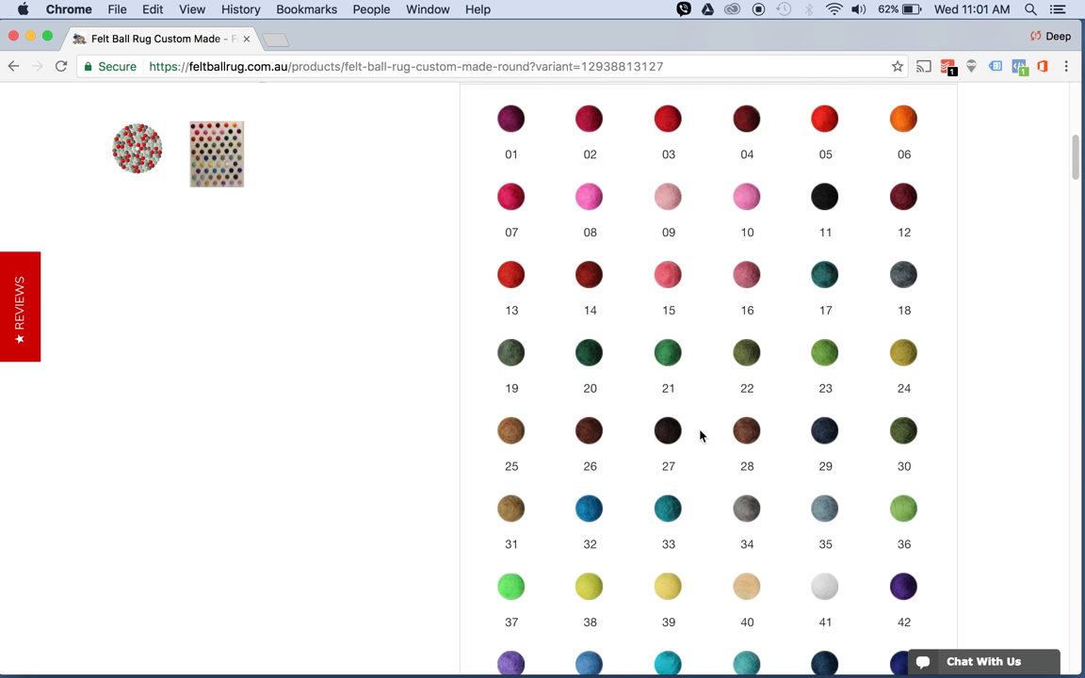
{"action": "scroll", "coordinate": [700, 435], "scroll_direction": "down", "scroll_amount": 3}
{"action": "scroll", "coordinate": [700, 435], "scroll_direction": "down", "scroll_amount": 7}
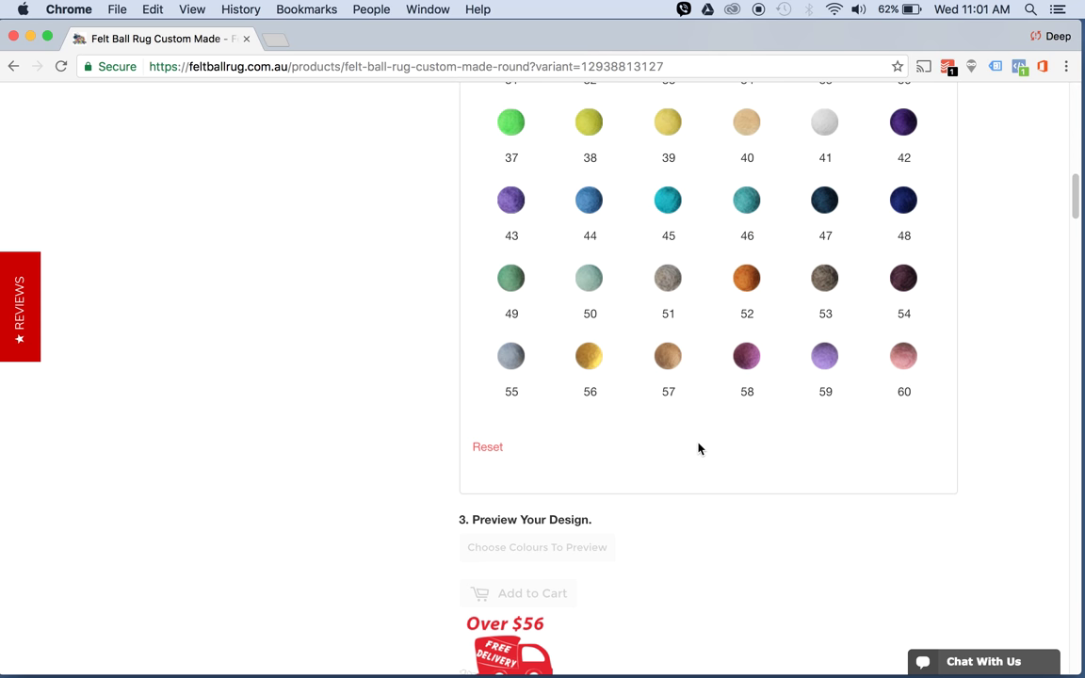
{"action": "scroll", "coordinate": [393, 441], "scroll_direction": "up", "scroll_amount": 6}
{"action": "scroll", "coordinate": [393, 442], "scroll_direction": "up", "scroll_amount": 1}
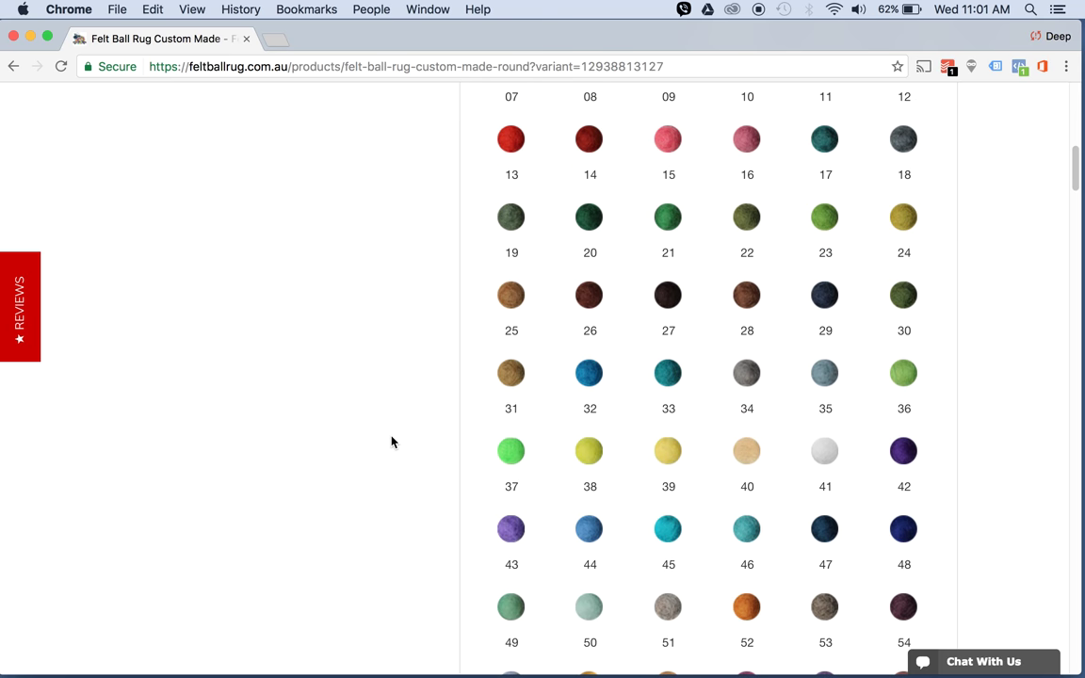
{"action": "scroll", "coordinate": [393, 441], "scroll_direction": "up", "scroll_amount": 2}
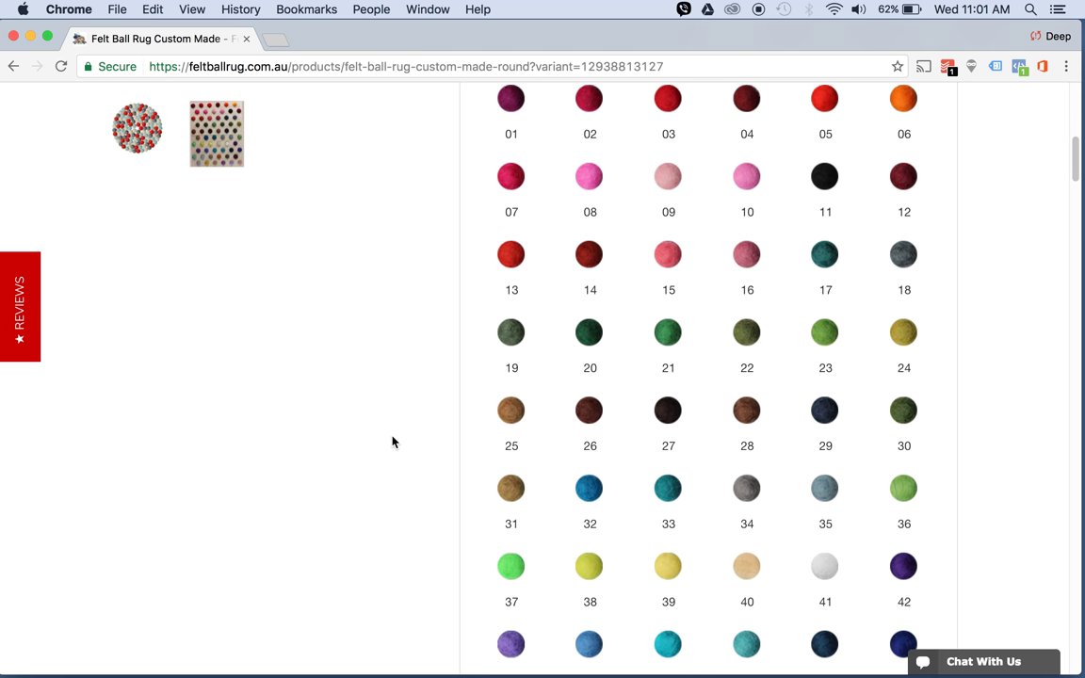
{"action": "scroll", "coordinate": [393, 441], "scroll_direction": "up", "scroll_amount": 5}
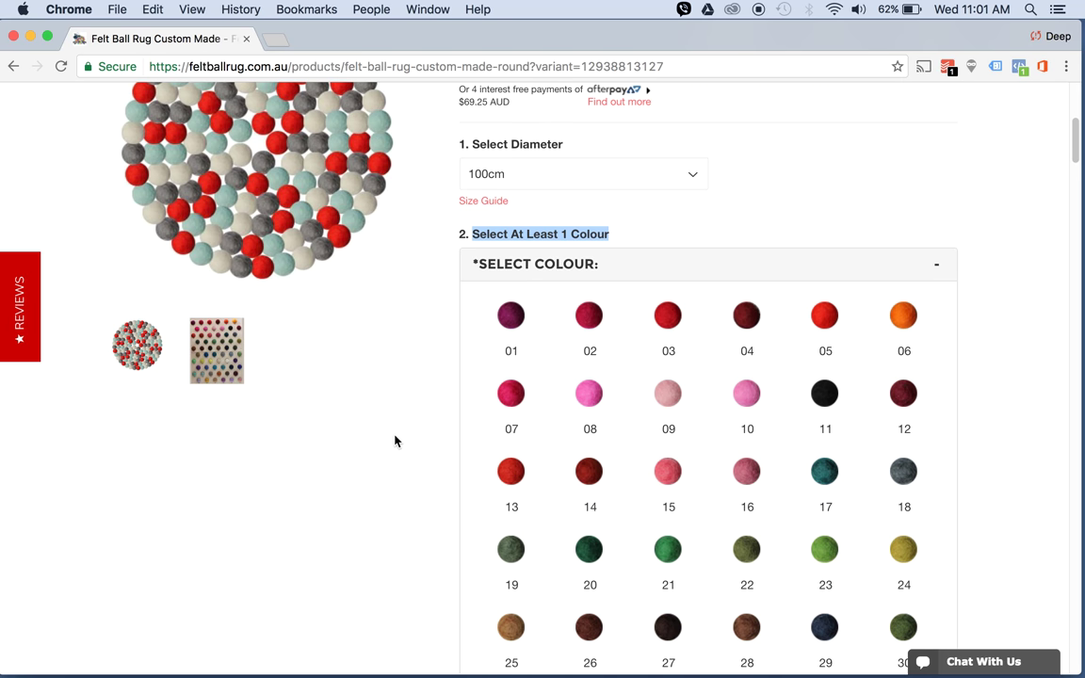
{"action": "scroll", "coordinate": [396, 441], "scroll_direction": "down", "scroll_amount": 2}
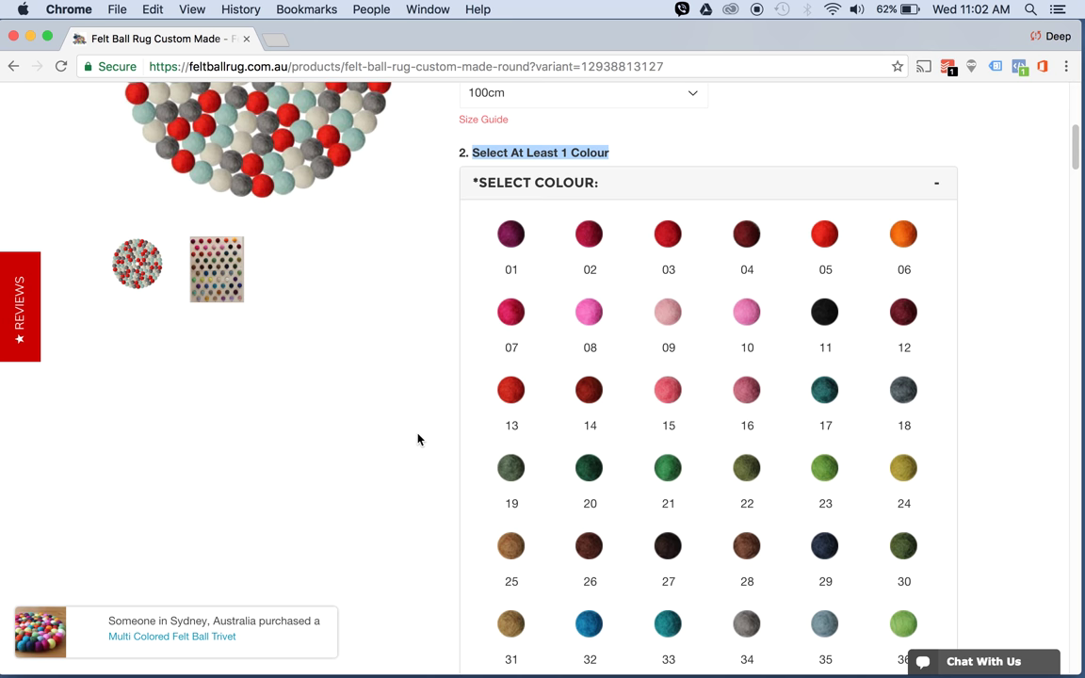
{"action": "scroll", "coordinate": [418, 439], "scroll_direction": "down", "scroll_amount": 2}
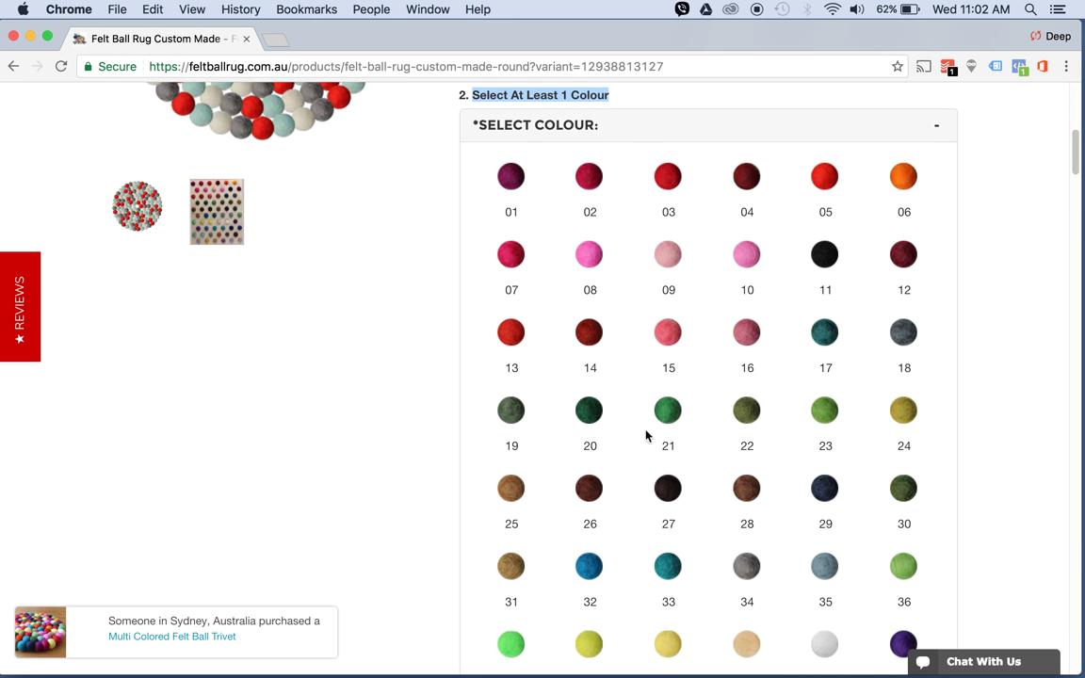
Pick colours 11 (black), 34 (grey) and 41 (white) for the rug.
{"action": "left_click", "coordinate": [825, 257]}
{"action": "scroll", "coordinate": [766, 369], "scroll_direction": "down", "scroll_amount": 3}
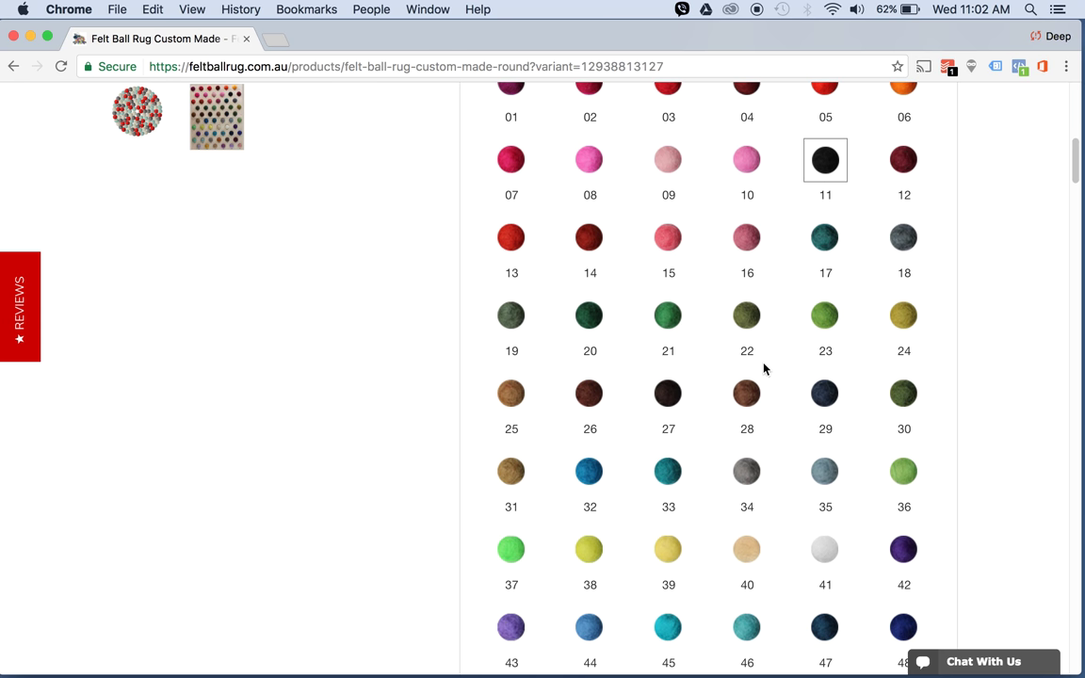
{"action": "left_click", "coordinate": [748, 478]}
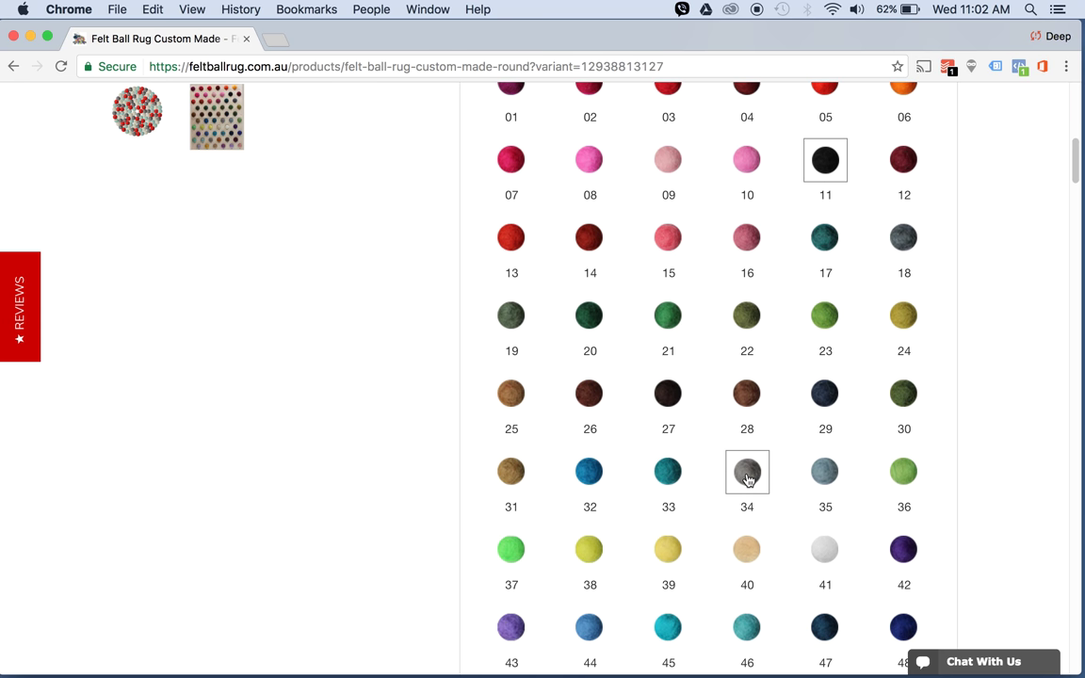
{"action": "left_click", "coordinate": [826, 556]}
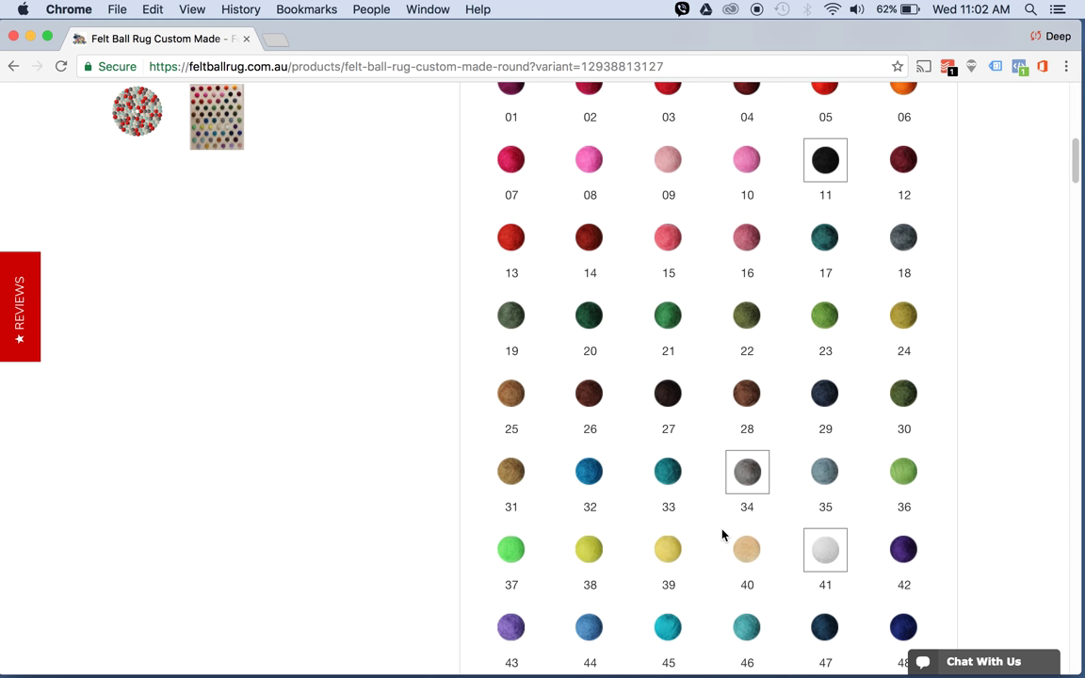
{"action": "scroll", "coordinate": [723, 535], "scroll_direction": "down", "scroll_amount": 1}
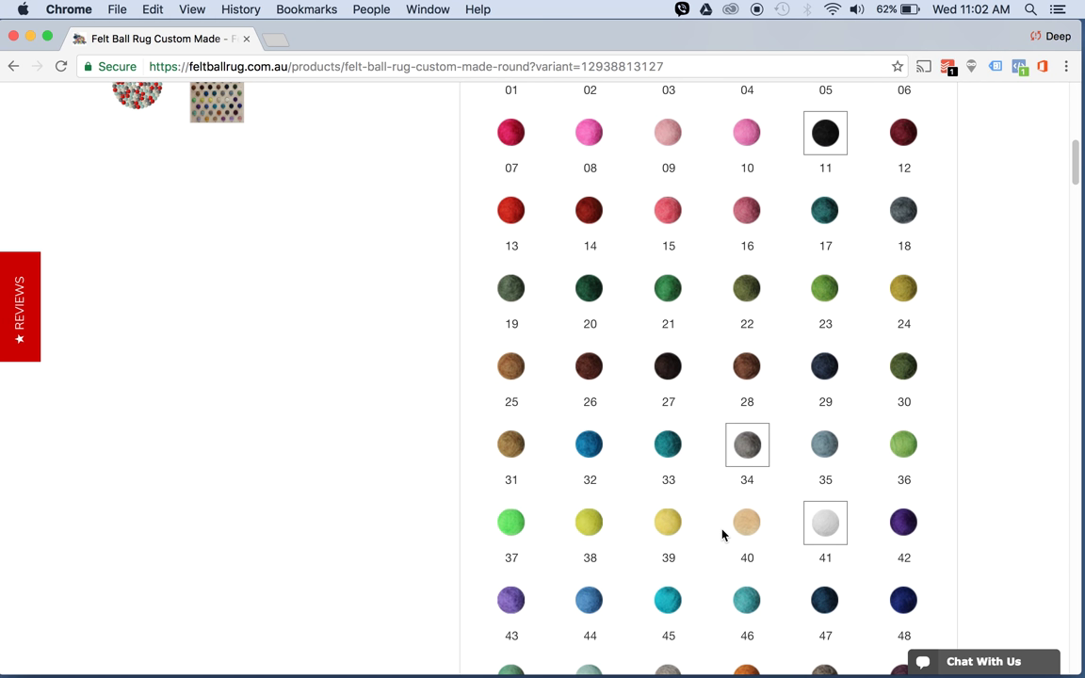
Add and then remove colour 39 (yellow), and scroll down to the Preview button.
{"action": "left_click", "coordinate": [670, 525]}
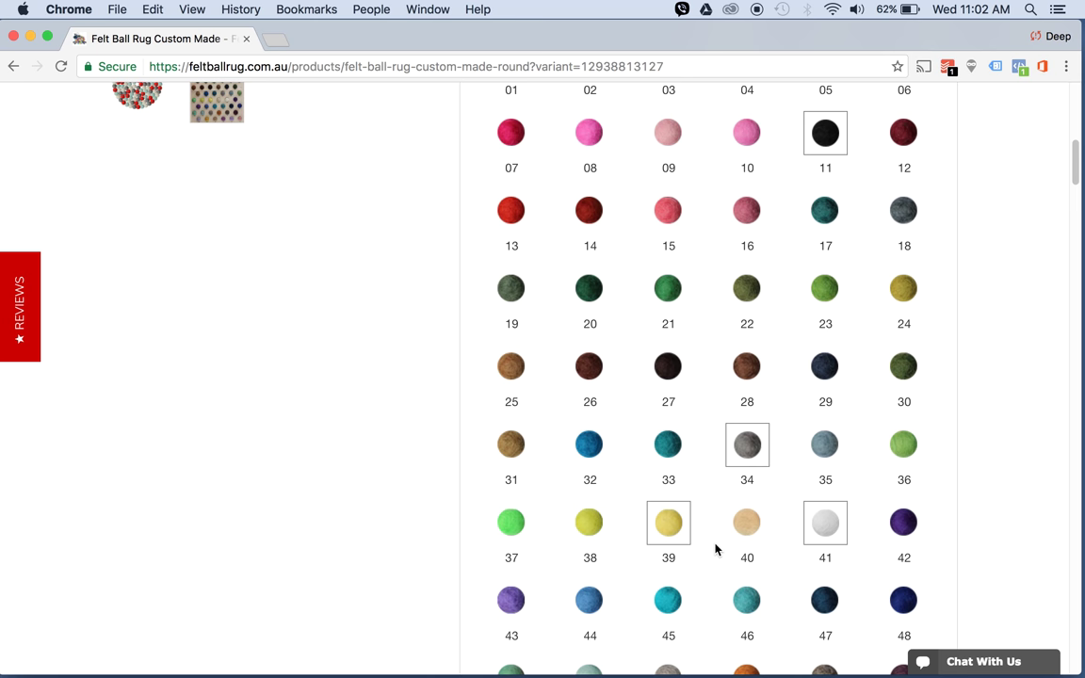
{"action": "left_click", "coordinate": [669, 529]}
{"action": "scroll", "coordinate": [613, 529], "scroll_direction": "down", "scroll_amount": 5}
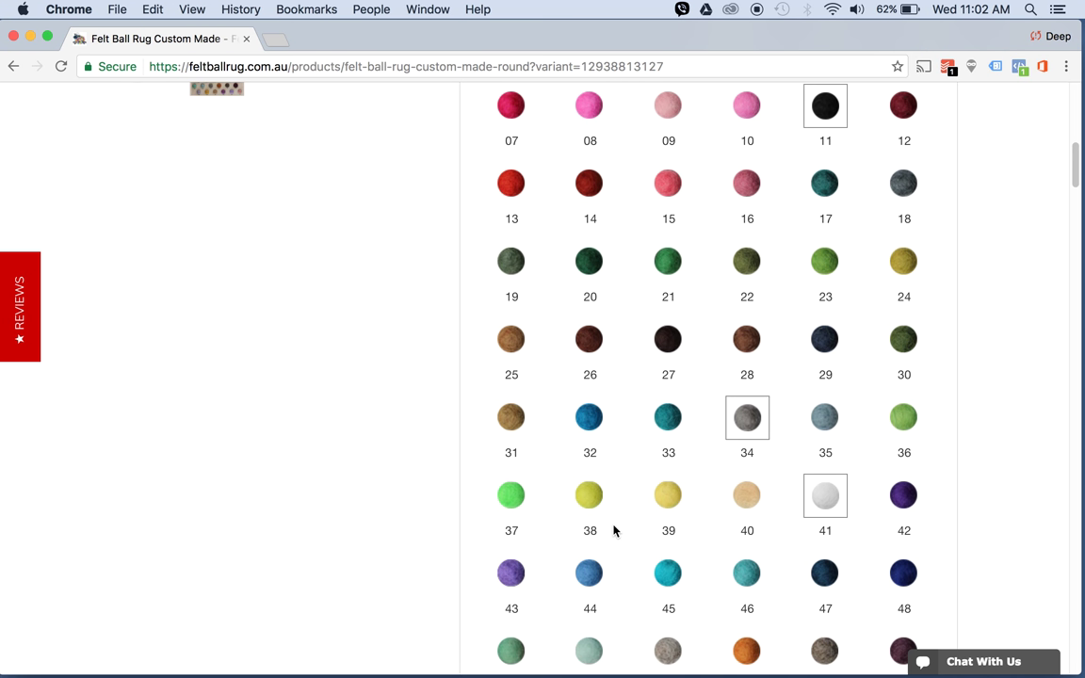
{"action": "scroll", "coordinate": [613, 530], "scroll_direction": "down", "scroll_amount": 4}
{"action": "scroll", "coordinate": [613, 531], "scroll_direction": "down", "scroll_amount": 4}
{"action": "scroll", "coordinate": [613, 530], "scroll_direction": "down", "scroll_amount": 3}
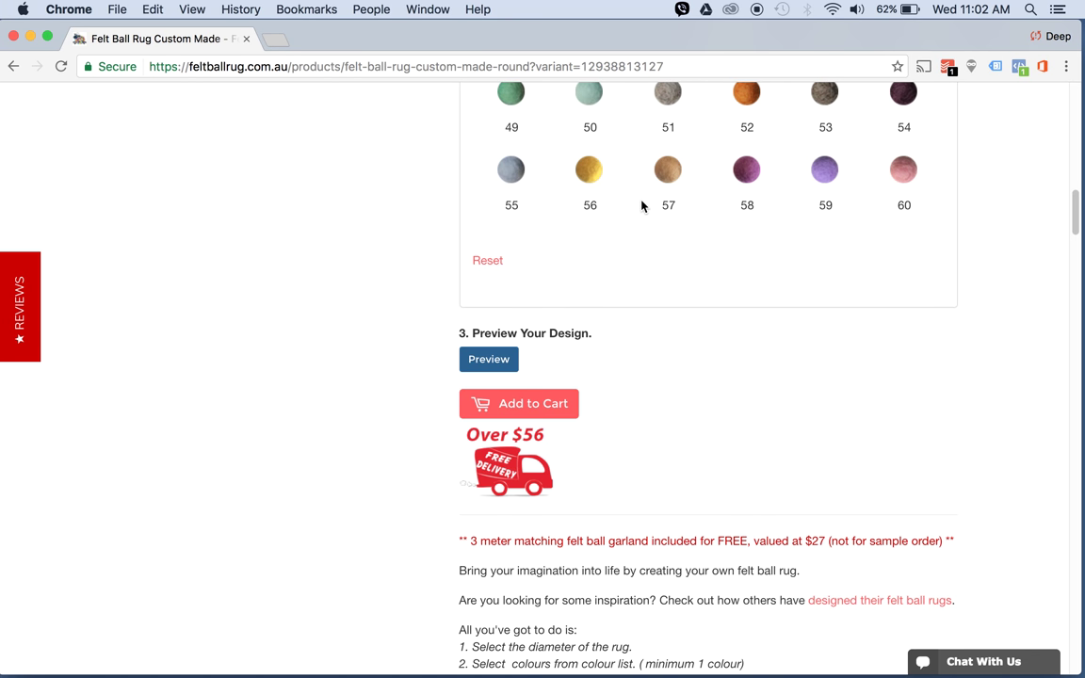
{"action": "scroll", "coordinate": [698, 266], "scroll_direction": "up", "scroll_amount": 1}
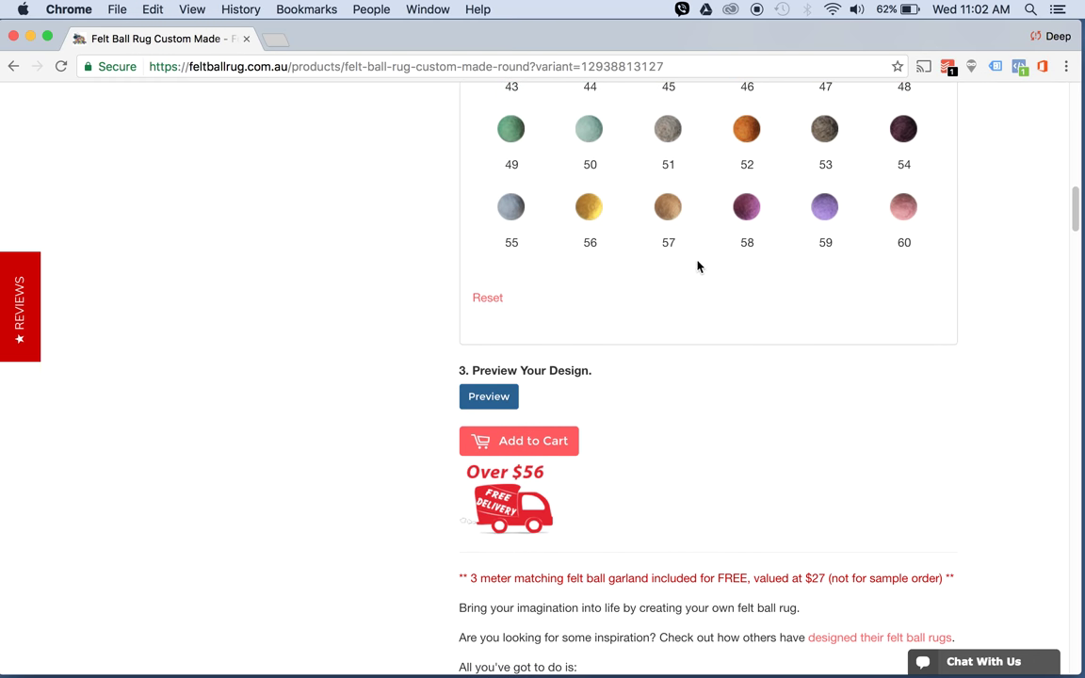
{"action": "scroll", "coordinate": [702, 268], "scroll_direction": "up", "scroll_amount": 5}
{"action": "scroll", "coordinate": [678, 353], "scroll_direction": "down", "scroll_amount": 5}
{"action": "scroll", "coordinate": [669, 345], "scroll_direction": "up", "scroll_amount": 5}
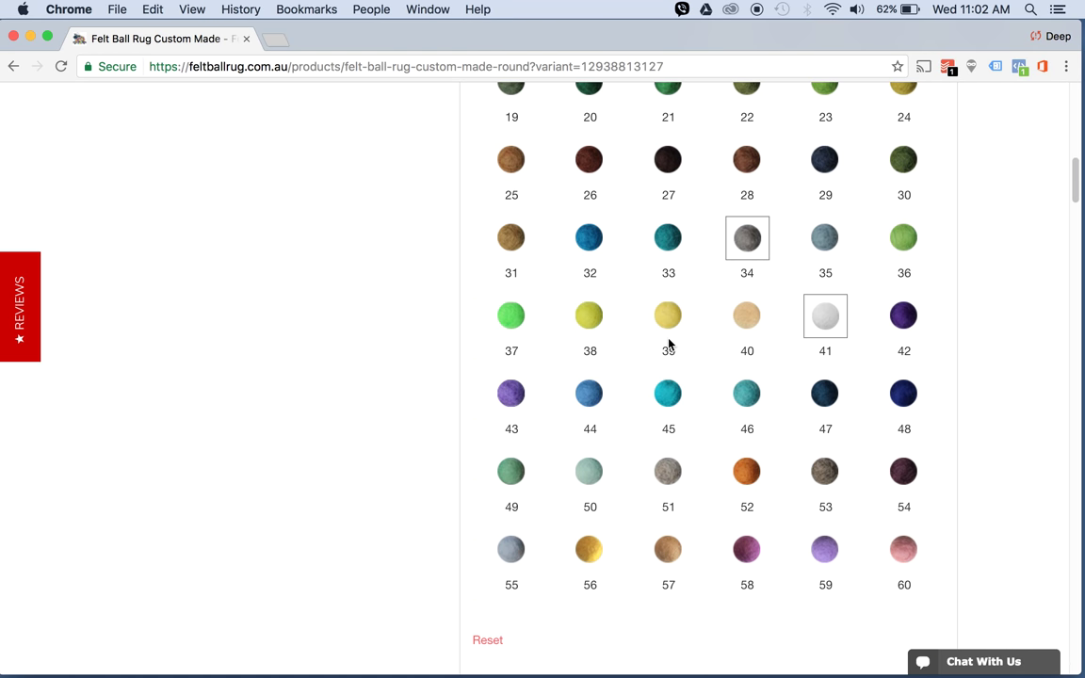
{"action": "scroll", "coordinate": [668, 345], "scroll_direction": "down", "scroll_amount": 5}
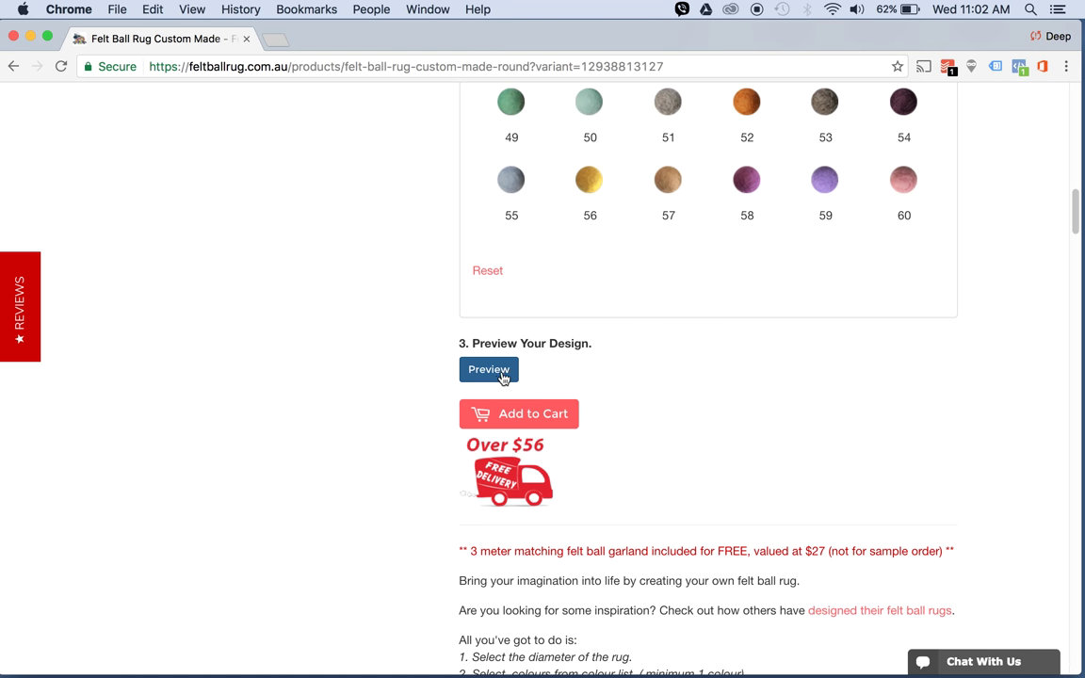
{"action": "left_click", "coordinate": [492, 373]}
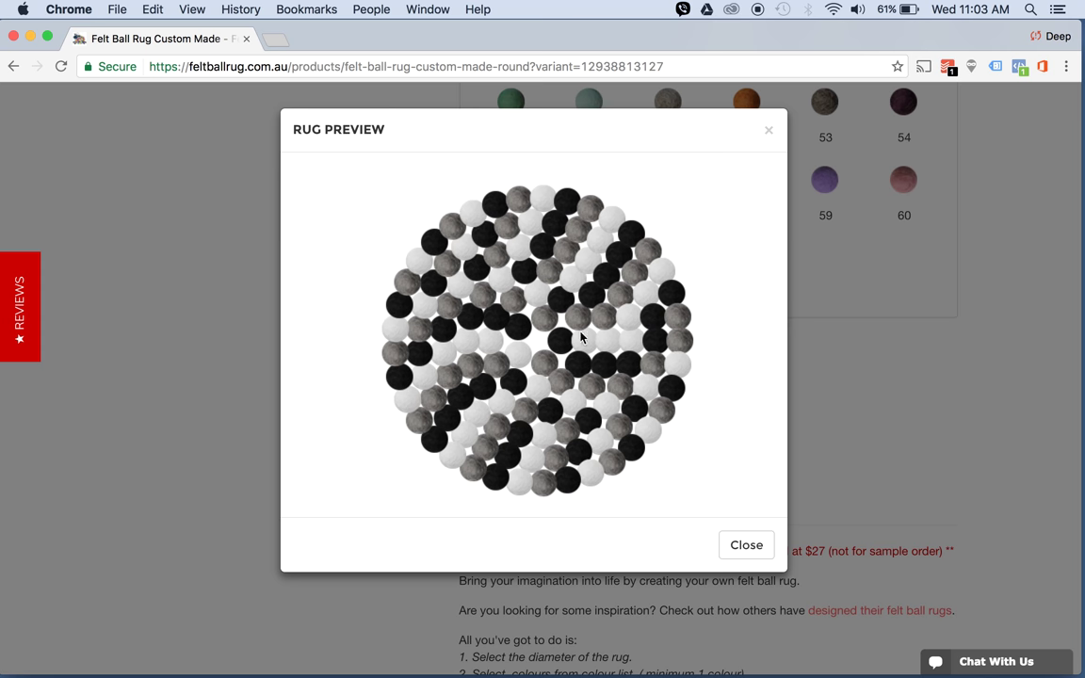
{"action": "left_click", "coordinate": [749, 550]}
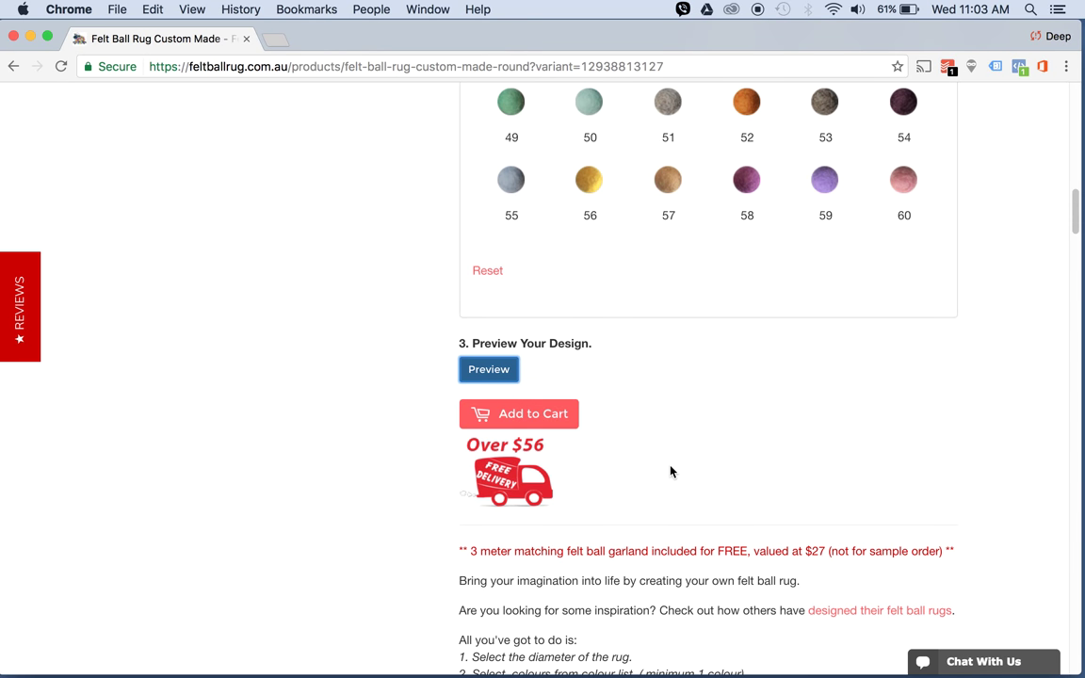
Add the customised 100cm Freckle Deckle rug to the shopping cart.
{"action": "scroll", "coordinate": [671, 471], "scroll_direction": "up", "scroll_amount": 1}
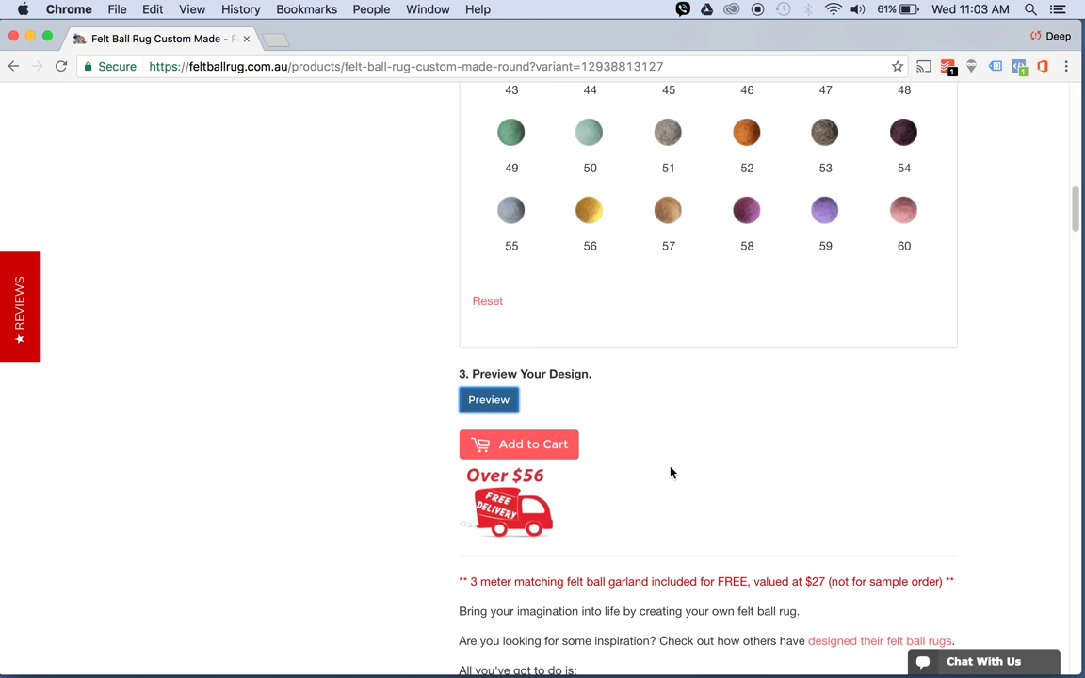
{"action": "left_click", "coordinate": [526, 450]}
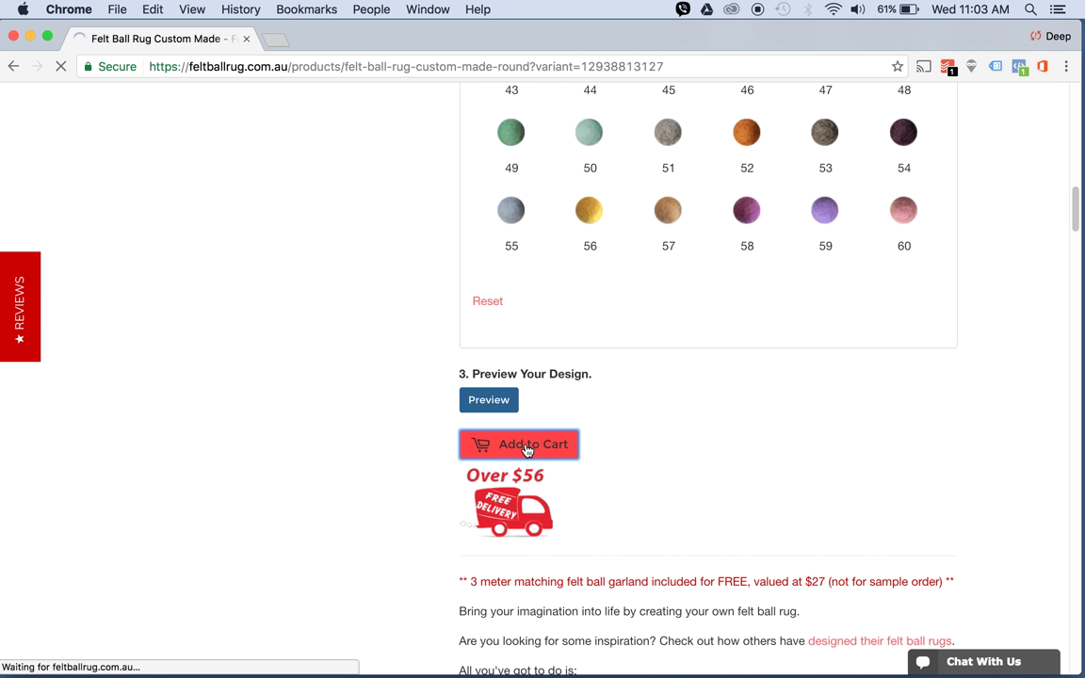
{"action": "scroll", "coordinate": [523, 471], "scroll_direction": "down", "scroll_amount": 2}
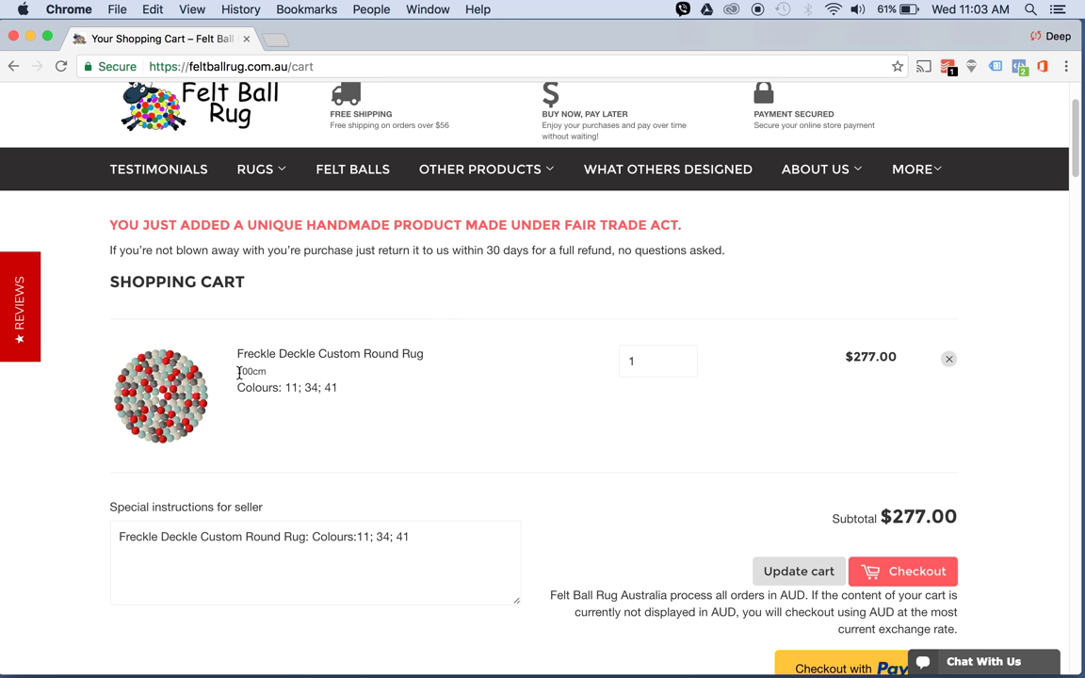
Verify the cart item shows 100cm, colours 11; 34; 41 and its quantity.
{"action": "left_click_drag", "start_coordinate": [239, 373], "coordinate": [270, 372]}
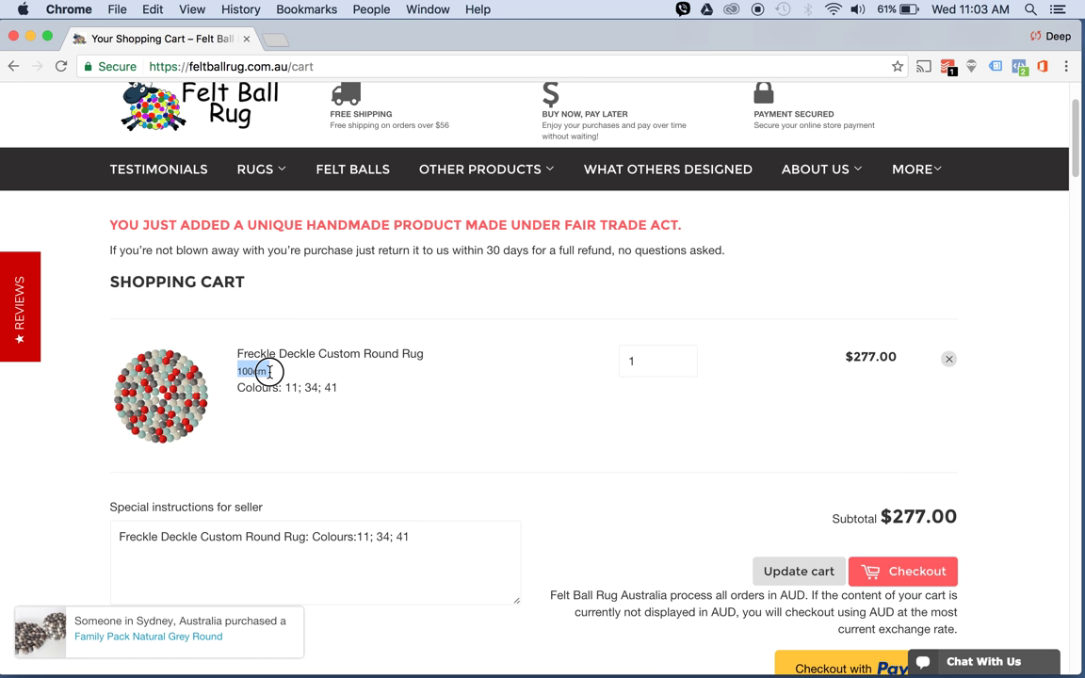
{"action": "left_click_drag", "start_coordinate": [238, 389], "coordinate": [383, 402]}
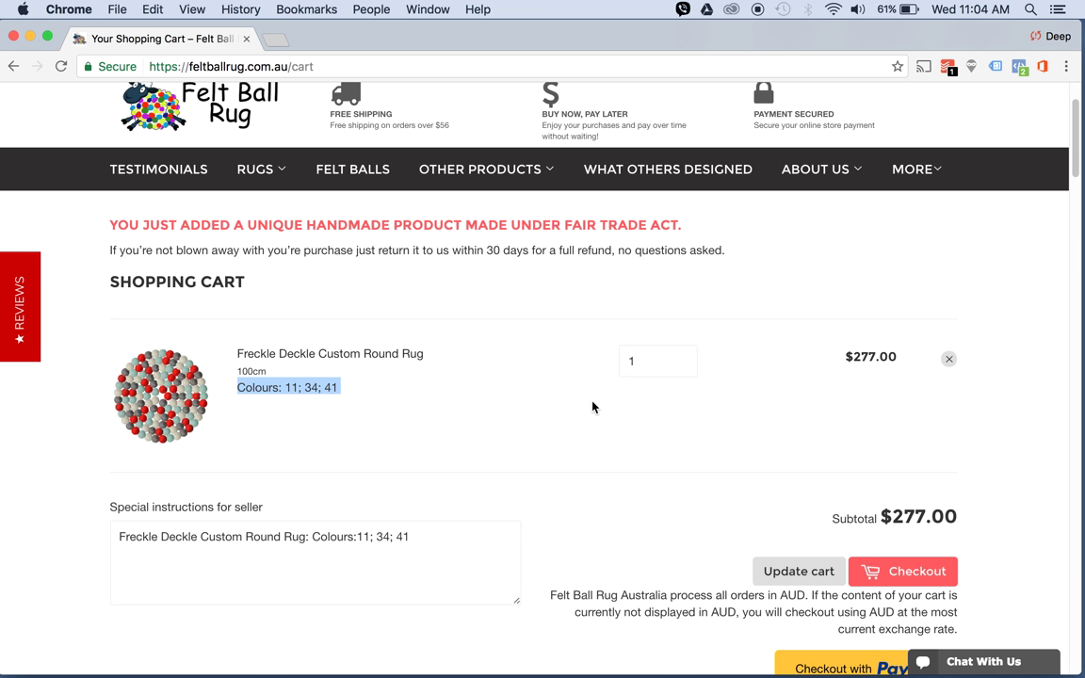
{"action": "left_click", "coordinate": [649, 367]}
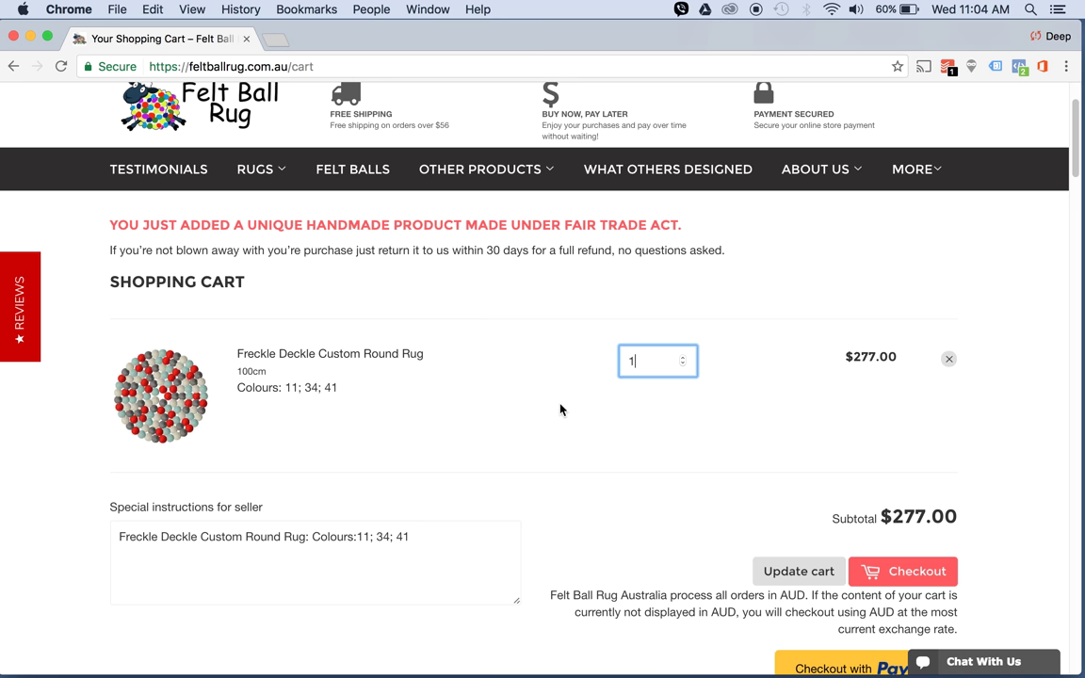
{"action": "scroll", "coordinate": [558, 405], "scroll_direction": "down", "scroll_amount": 2}
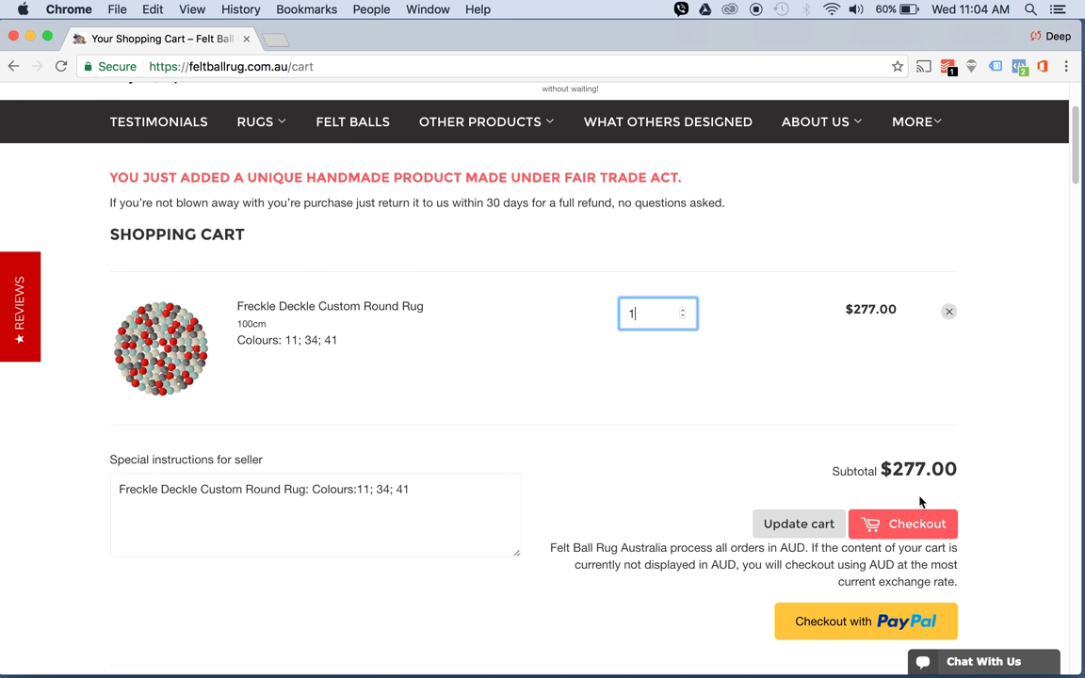